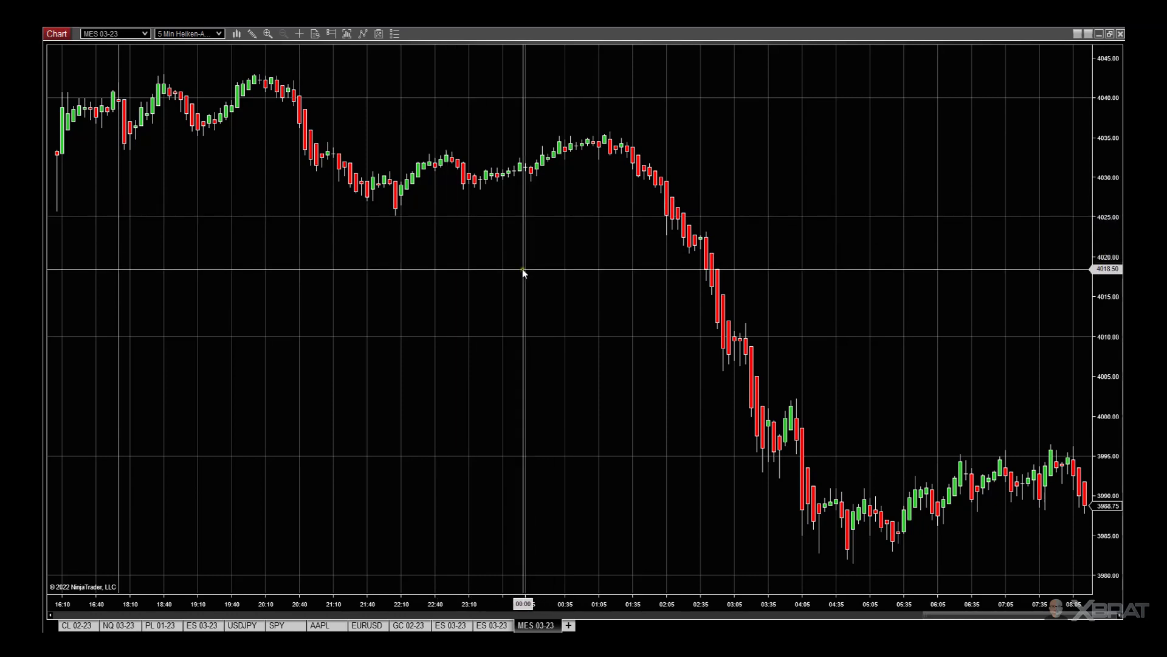
Open the shortcut menu on the MES 03-23 5-minute Heiken-Ashi chart
right_click(493, 244)
Add xBrat Guardian Zones 1.0-beta.4 from the xBRAT folder to the configured indicators
left_click(540, 310)
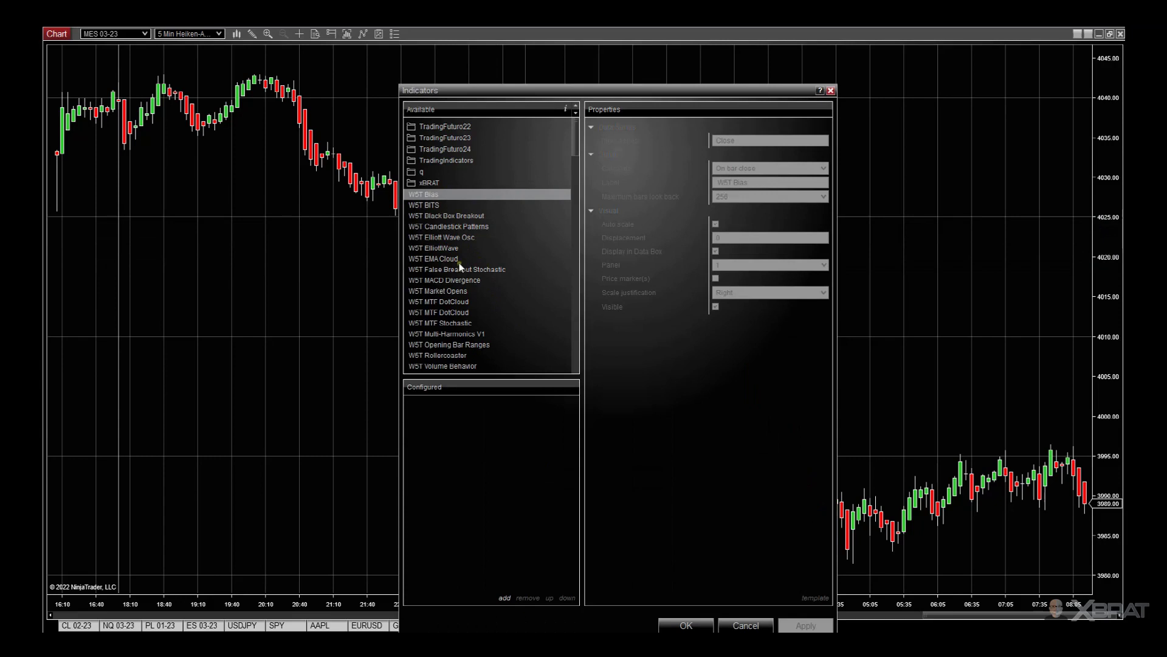
left_click(440, 183)
double_click(461, 227)
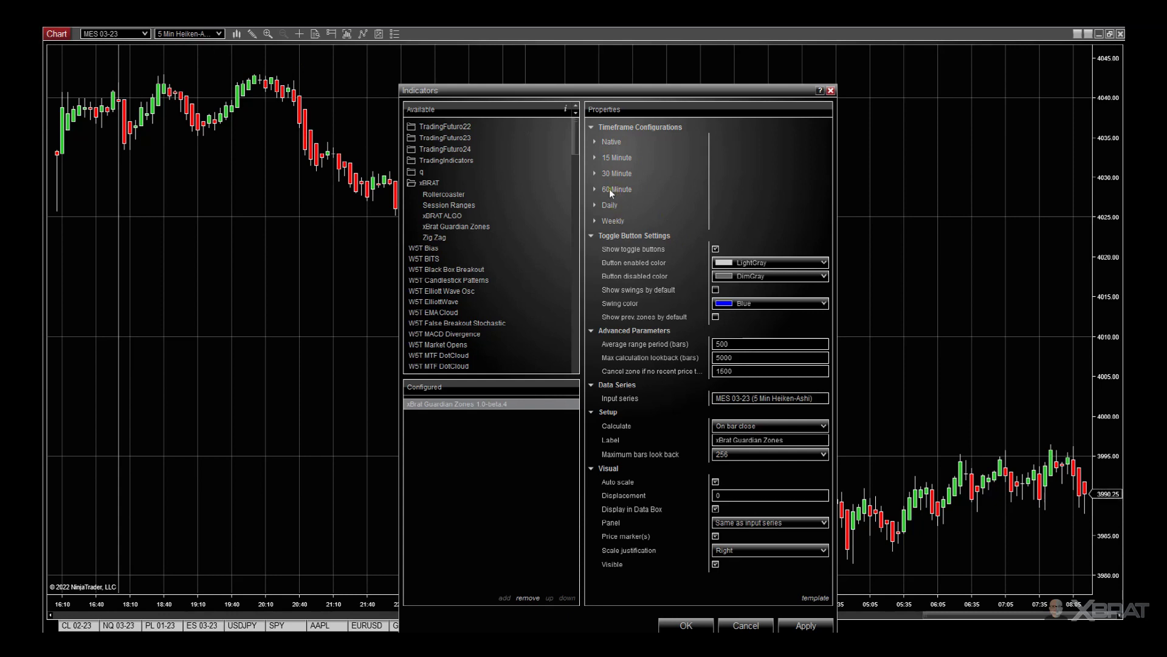
Review the 15 Minute zone settings: swing size 2, respect score min 2, swing count 3, Cyan zones
left_click(594, 156)
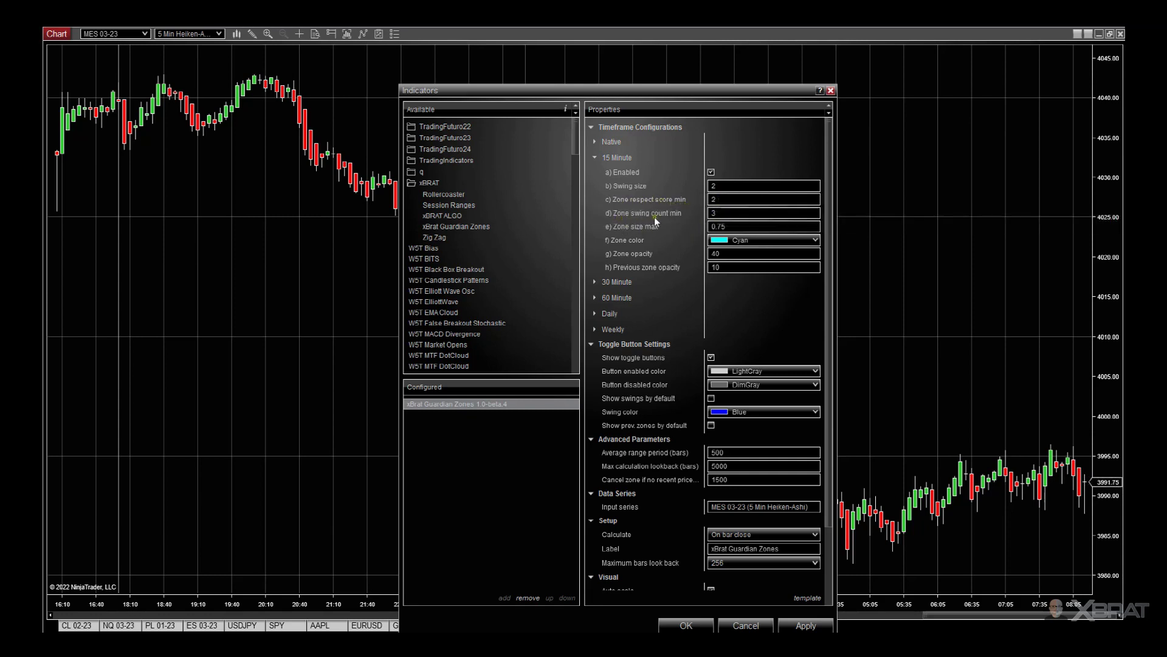
left_click(711, 212)
mouse_move(628, 226)
mouse_move(655, 195)
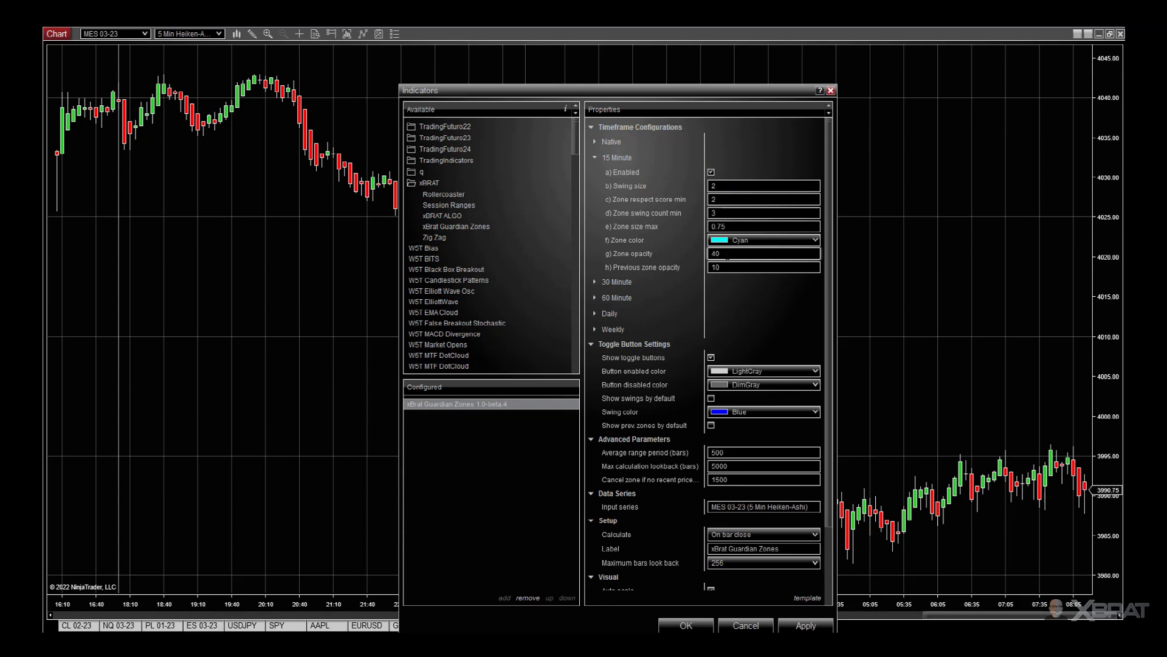
Apply the Guardian Zones indicator to the MES chart and close the Indicators dialog
left_click(595, 157)
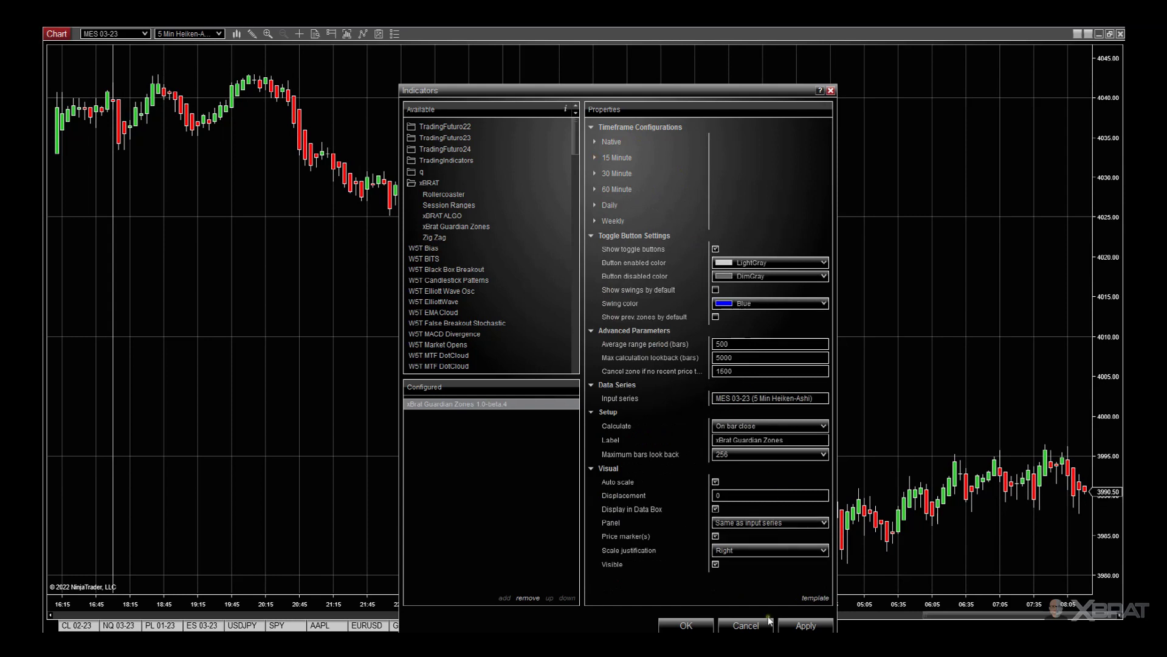
left_click(804, 625)
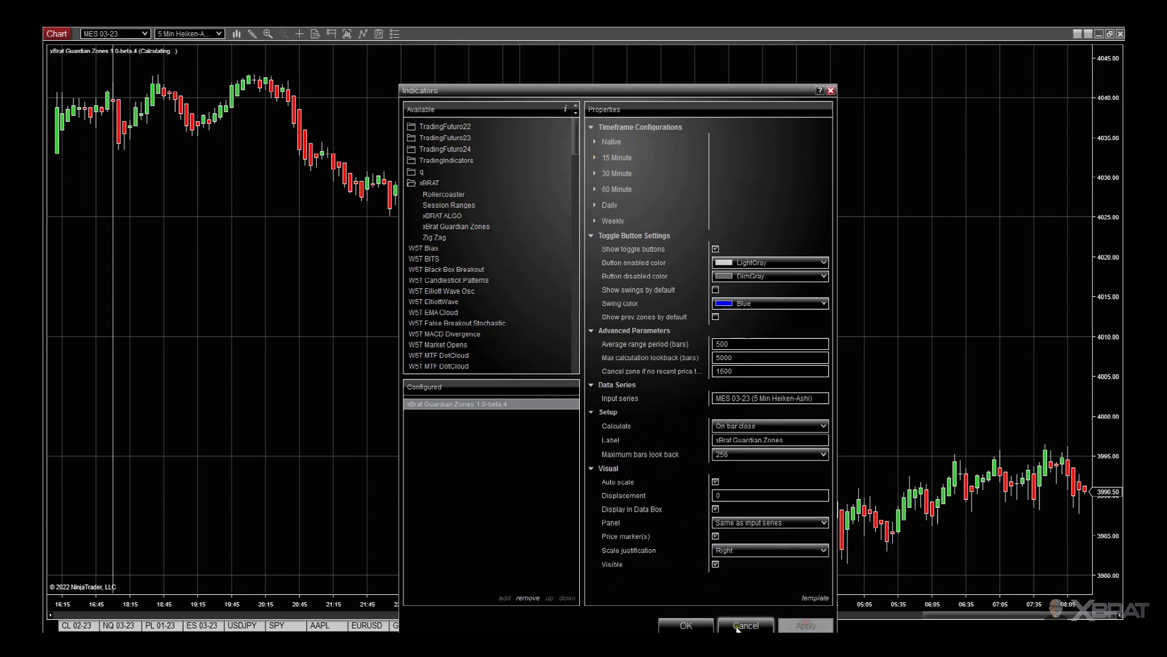
left_click(687, 627)
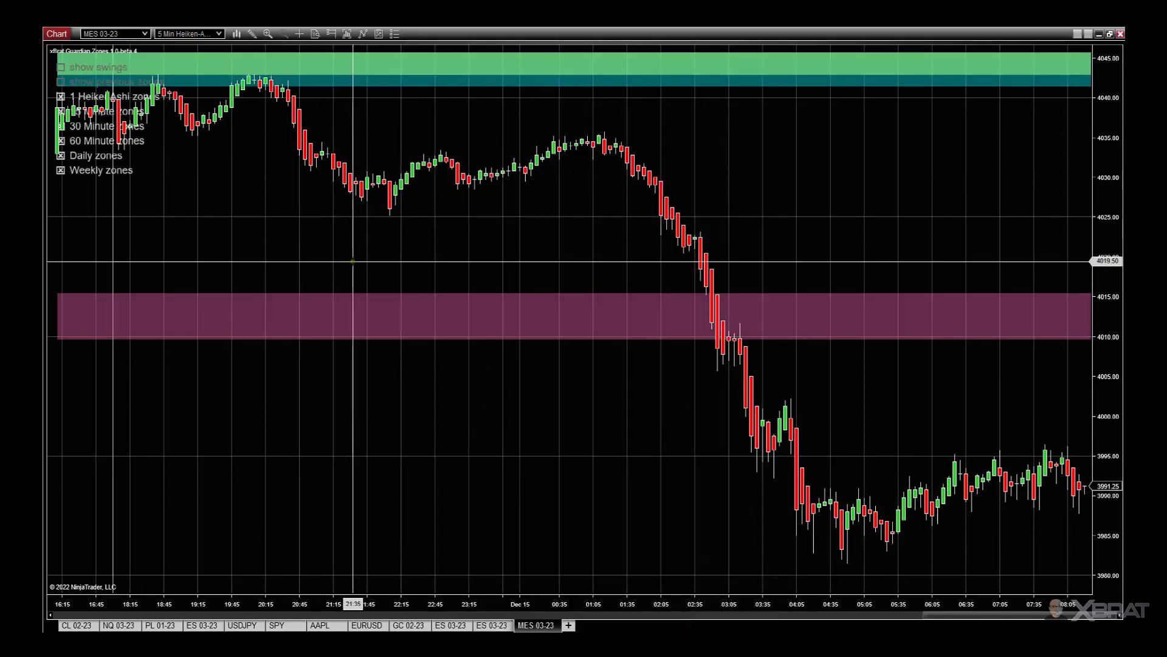
Compress the price and time axes to show the zones across several days back to Dec 11
left_click_drag(1107, 130, 1103, 215)
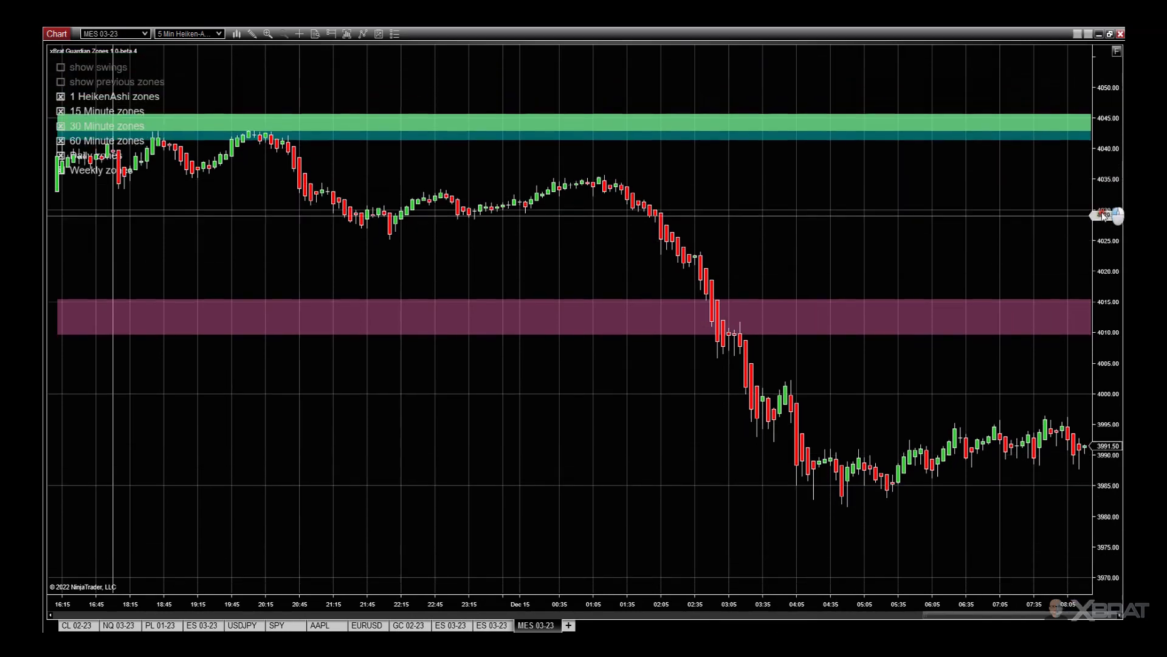
left_click_drag(1101, 156, 1120, 335)
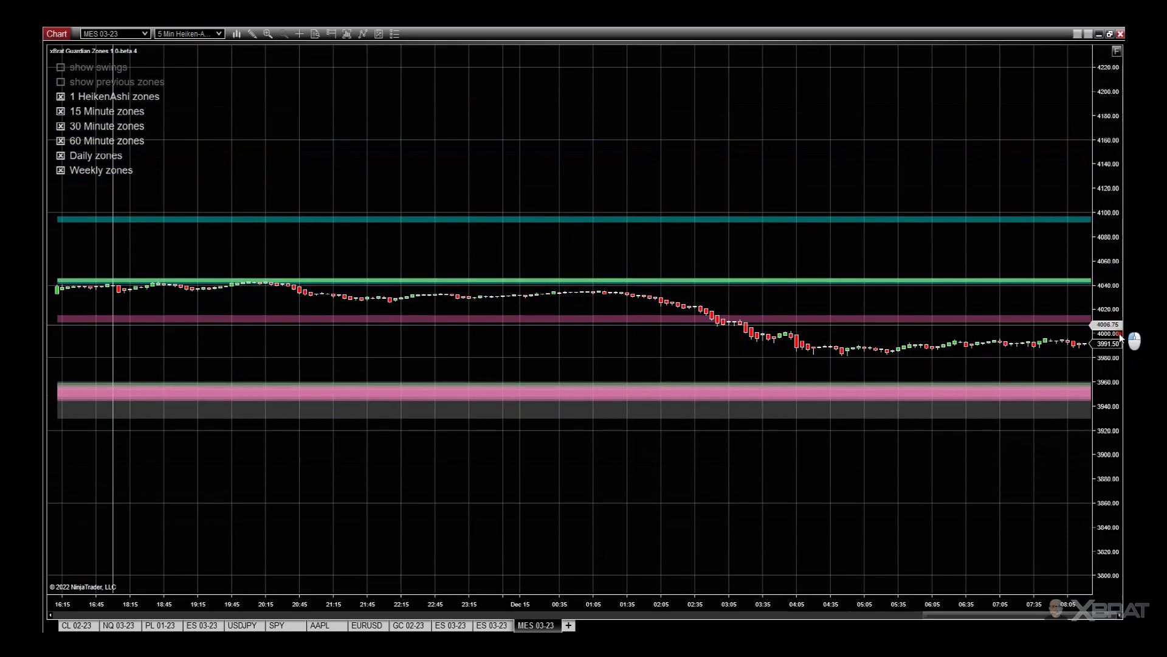
left_click_drag(670, 599, 866, 595)
left_click_drag(1121, 426, 1120, 399)
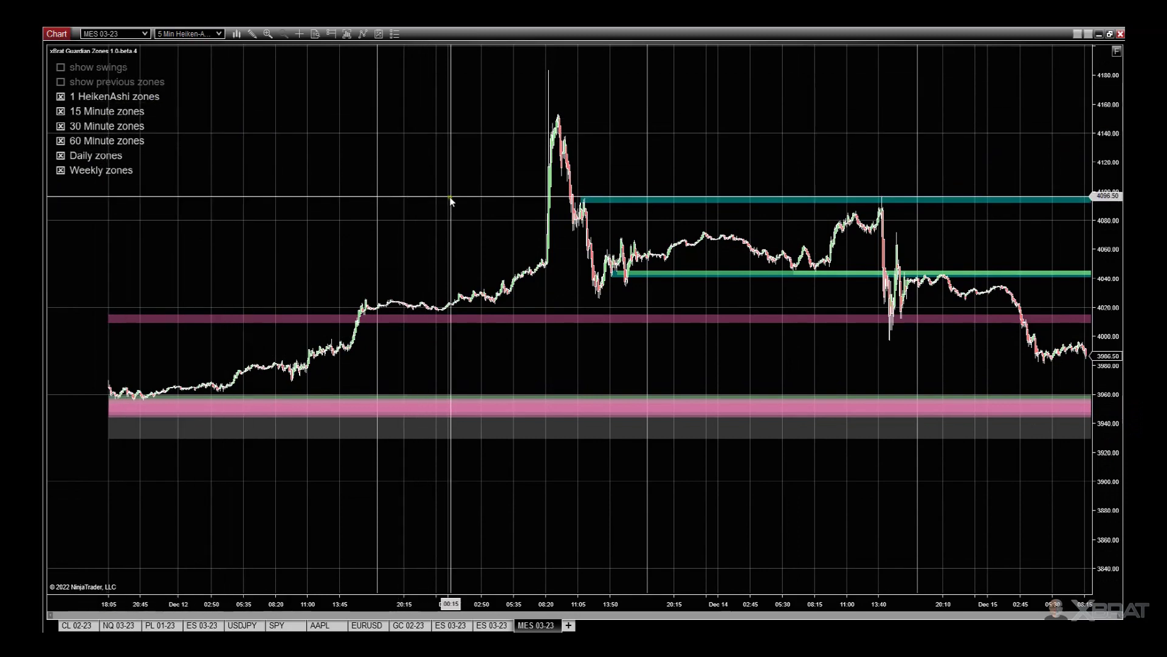
left_click_drag(451, 201, 391, 214)
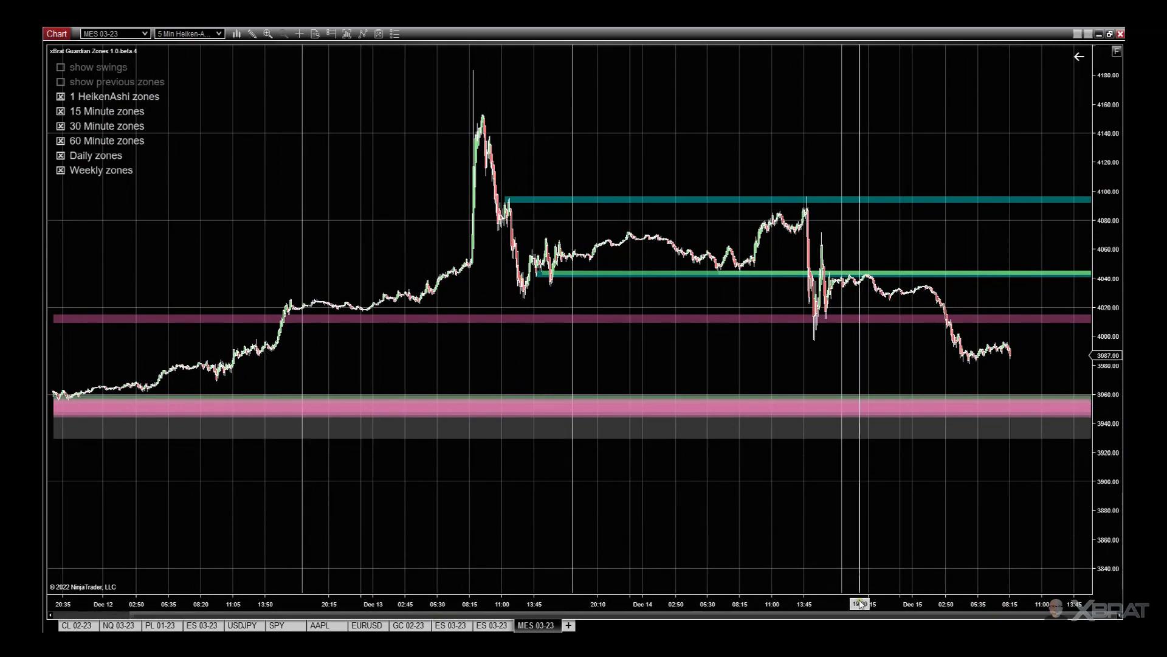
left_click_drag(870, 604, 681, 604)
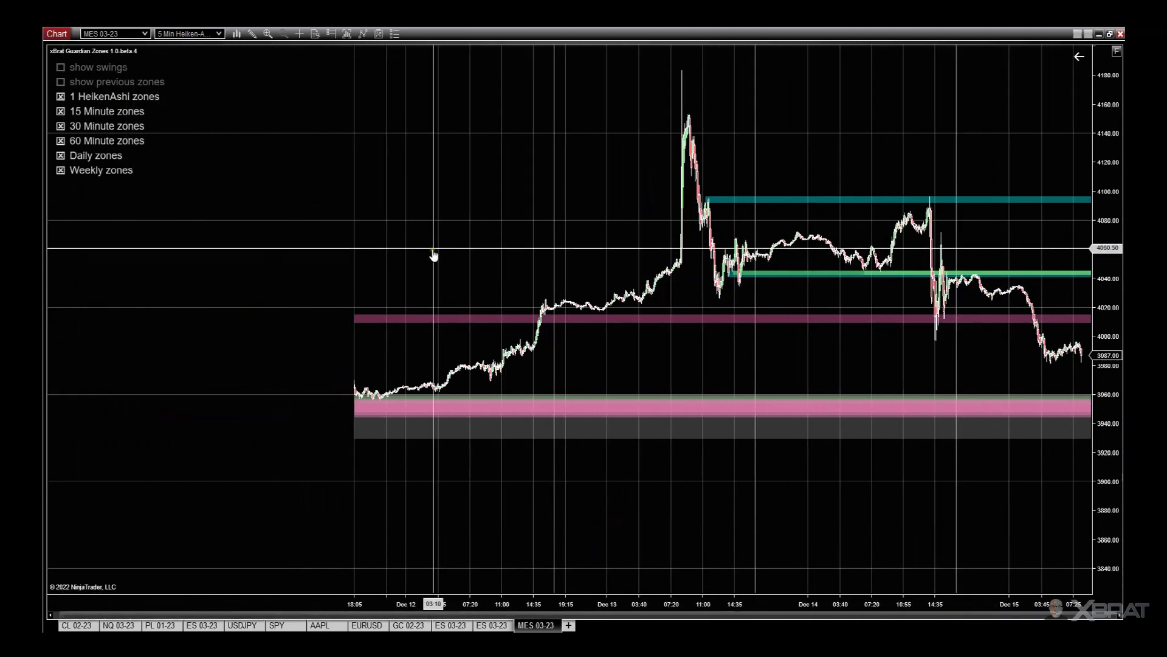
Set the MES data series to load 2001 bars instead of 3 days
right_click(473, 166)
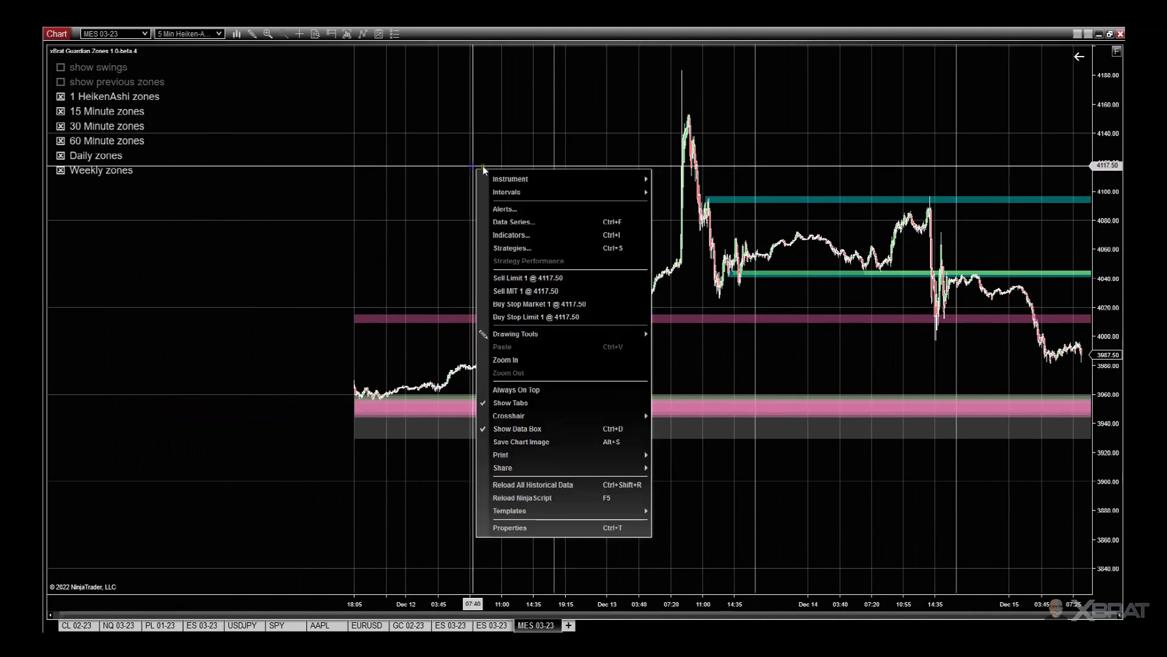
left_click(521, 222)
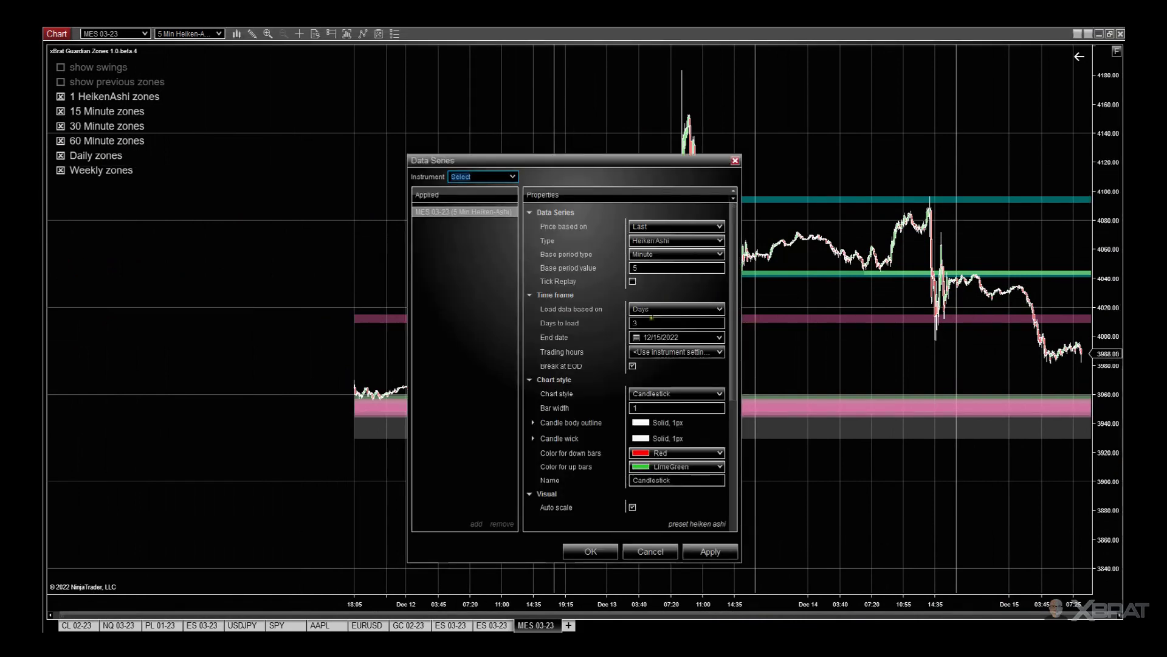
left_click(653, 309)
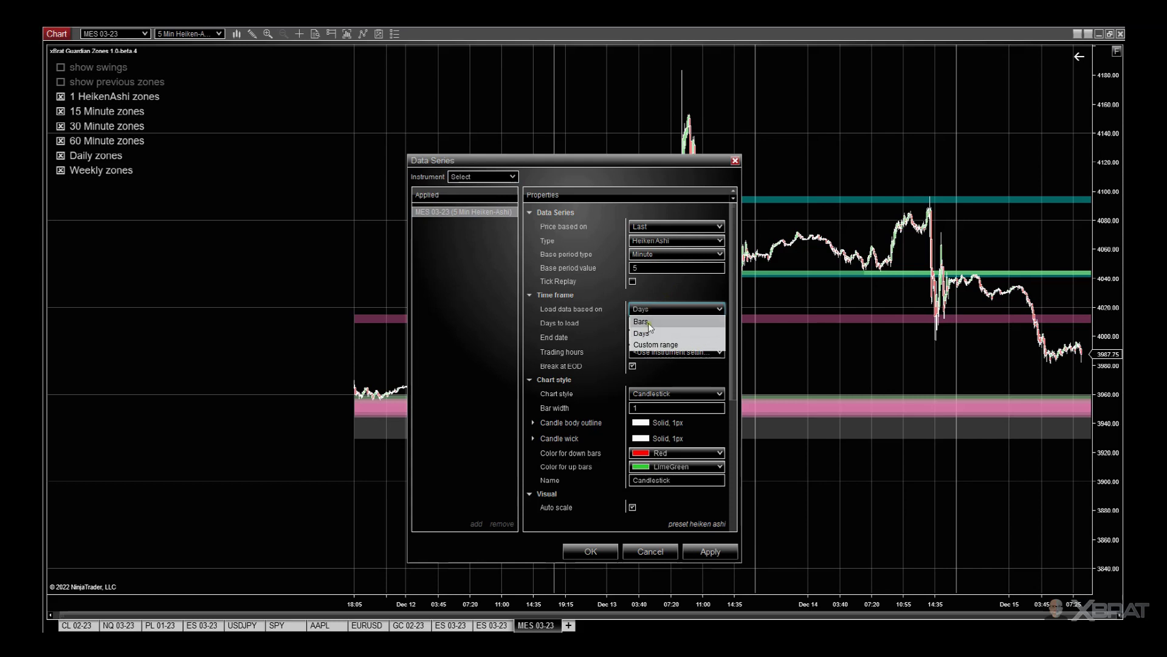
left_click(649, 323)
left_click(633, 323)
key("BackSpace")
type("2001")
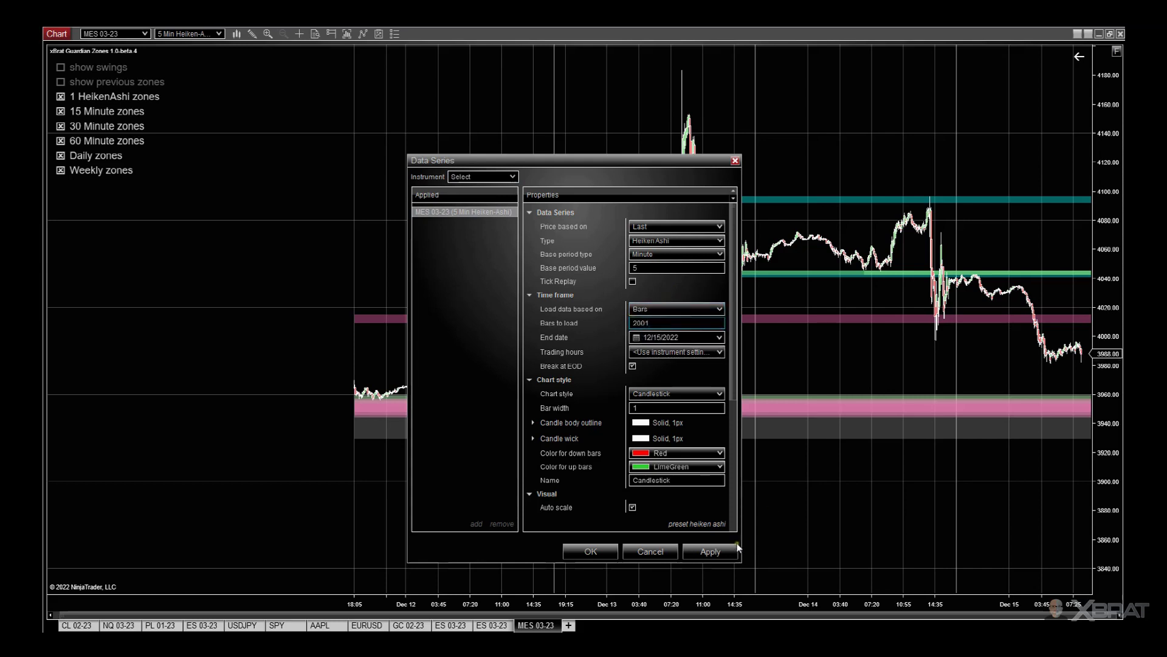
left_click(710, 551)
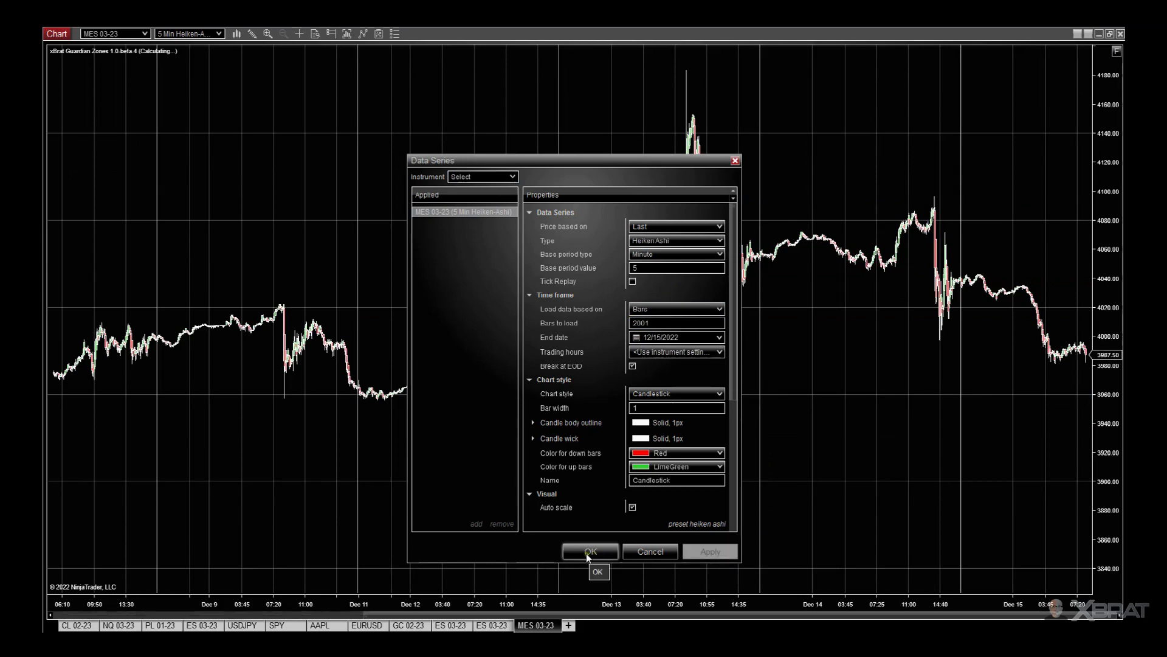
left_click(591, 552)
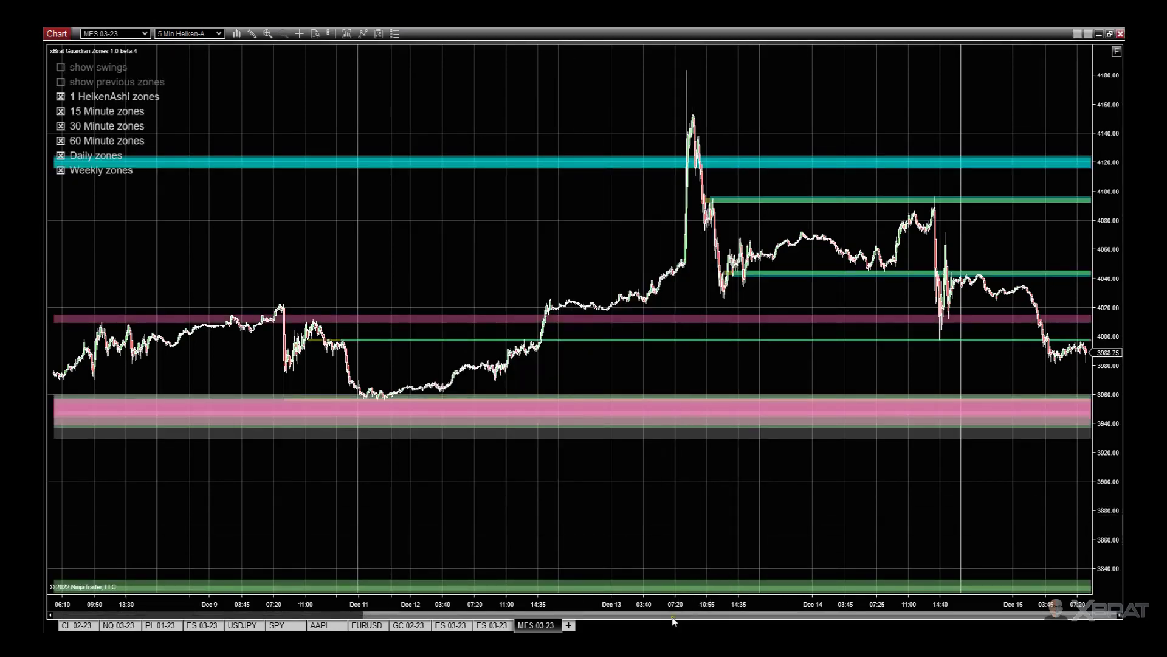
Fit the bars from Dec 7 to Dec 16 into view and compress the price scale
left_click_drag(643, 606, 732, 608)
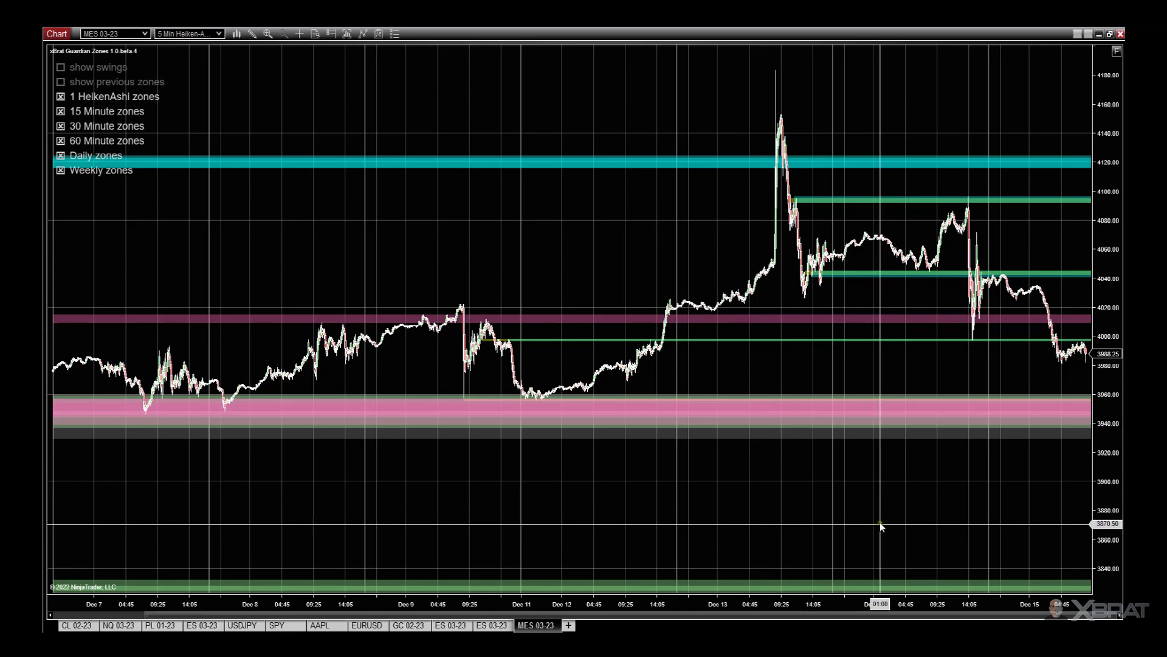
left_click_drag(930, 527, 782, 529)
left_click_drag(891, 604, 1037, 346)
left_click_drag(1090, 247, 1108, 645)
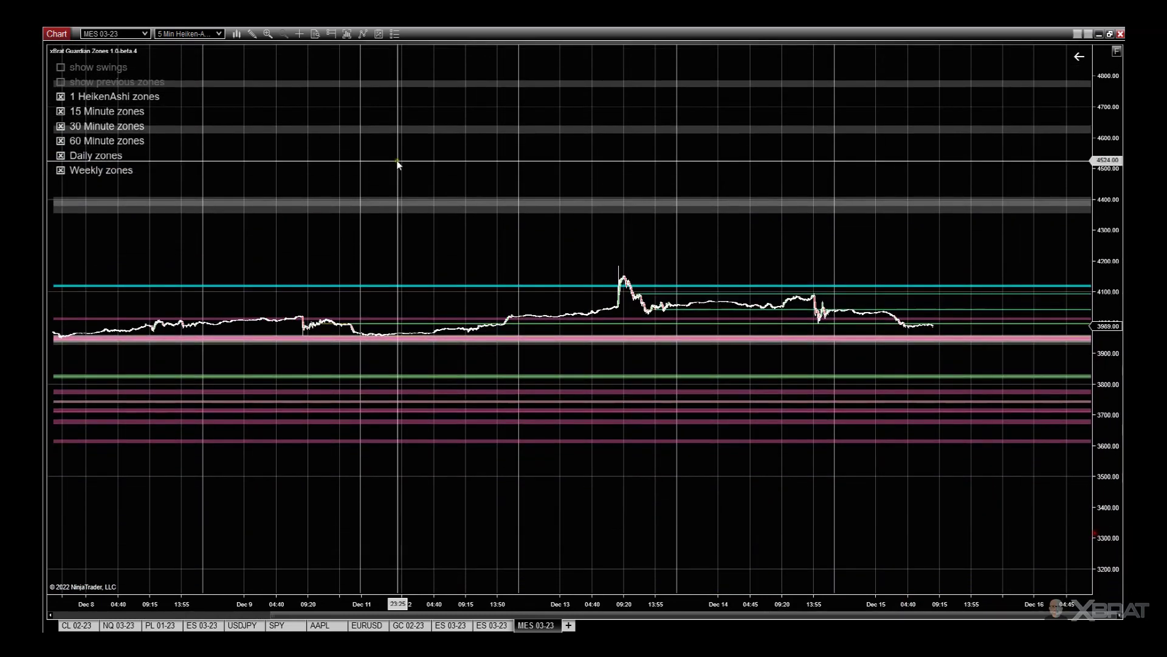
Compare previous zones on and off, then hide them and show the swing points
left_click(59, 83)
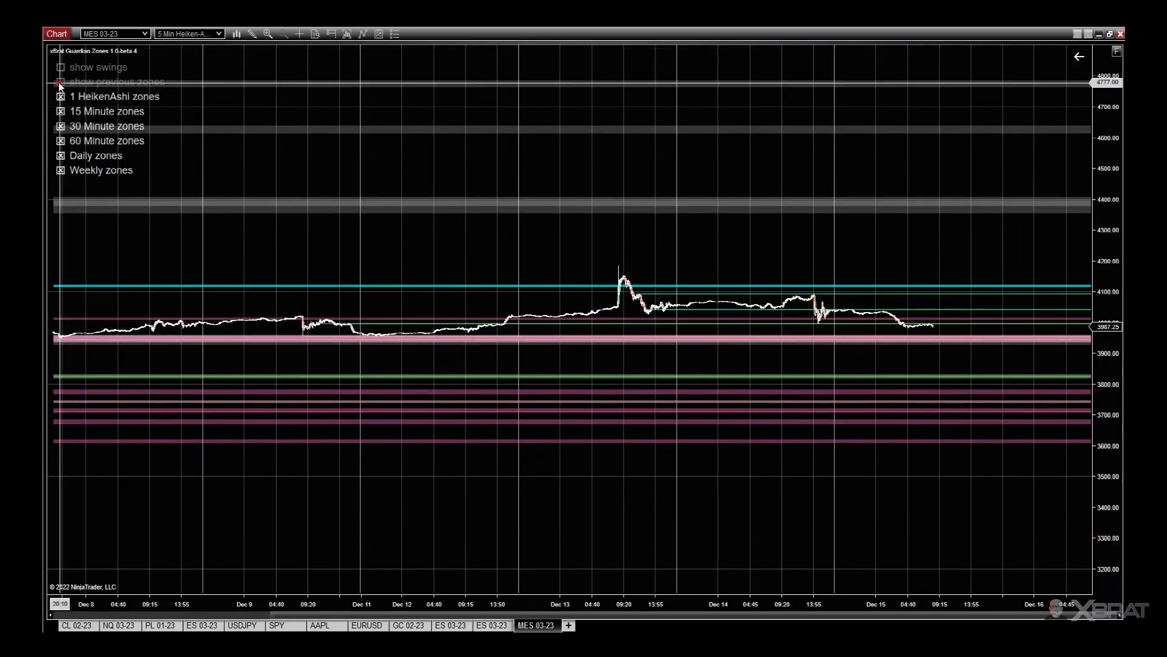
left_click(60, 82)
left_click(60, 82)
key("ctrl+i")
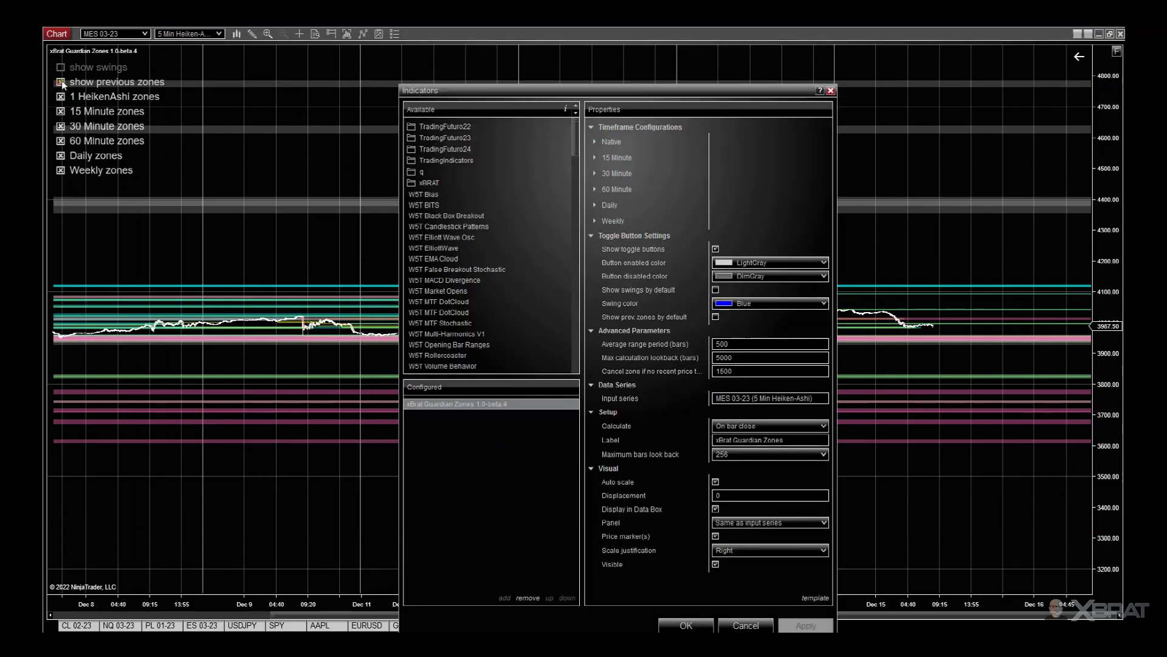
left_click(753, 620)
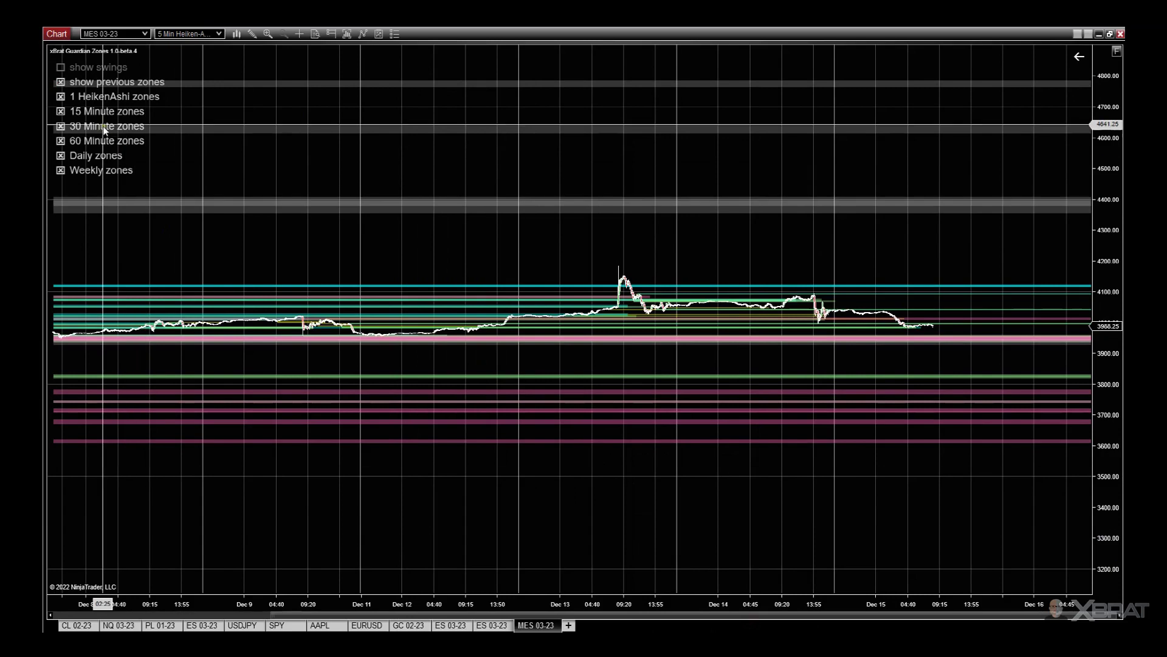
left_click(61, 82)
left_click(60, 68)
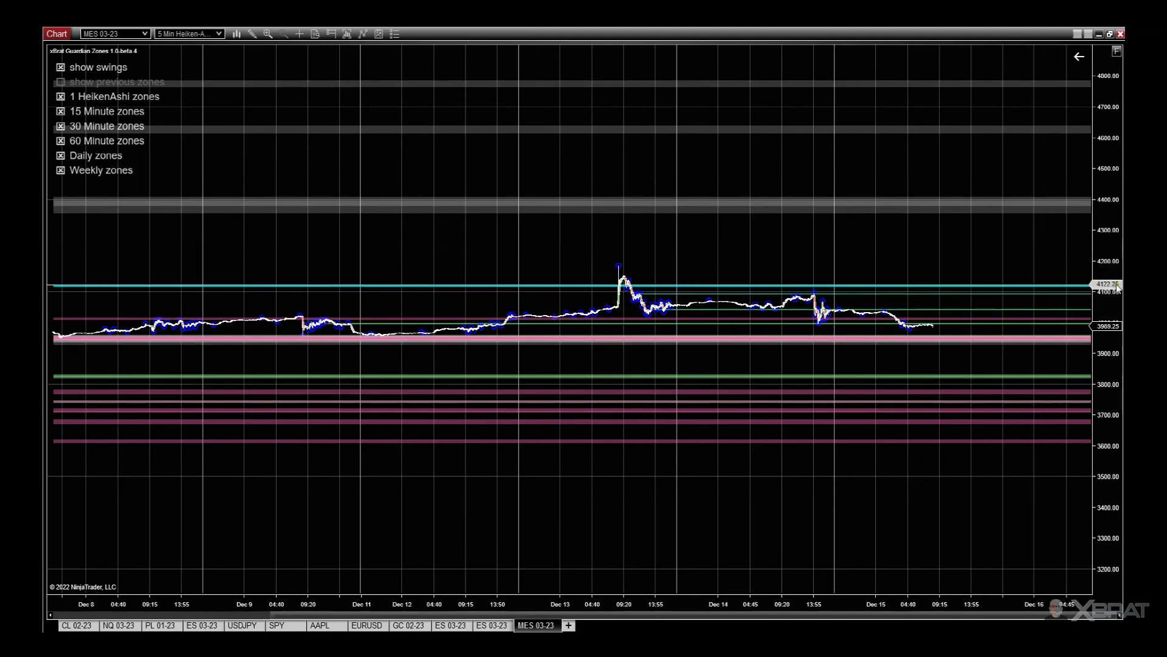
left_click_drag(1115, 295, 1115, 346)
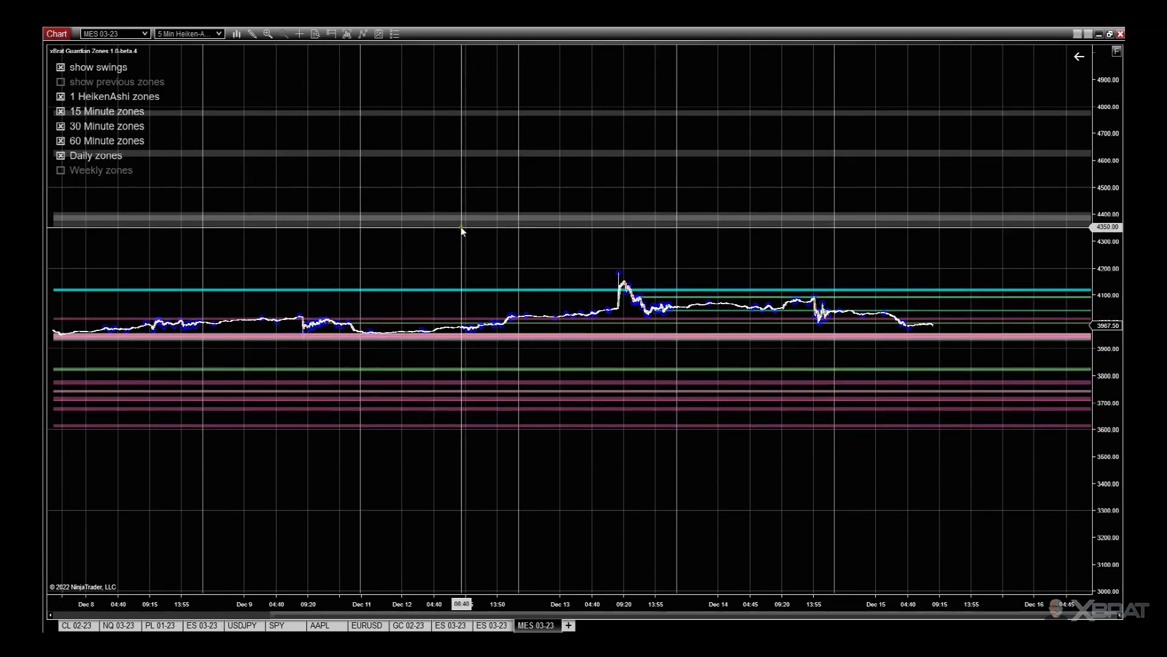
Hide the Daily, 60 Minute, 30 Minute and 15 Minute zones
left_click(61, 156)
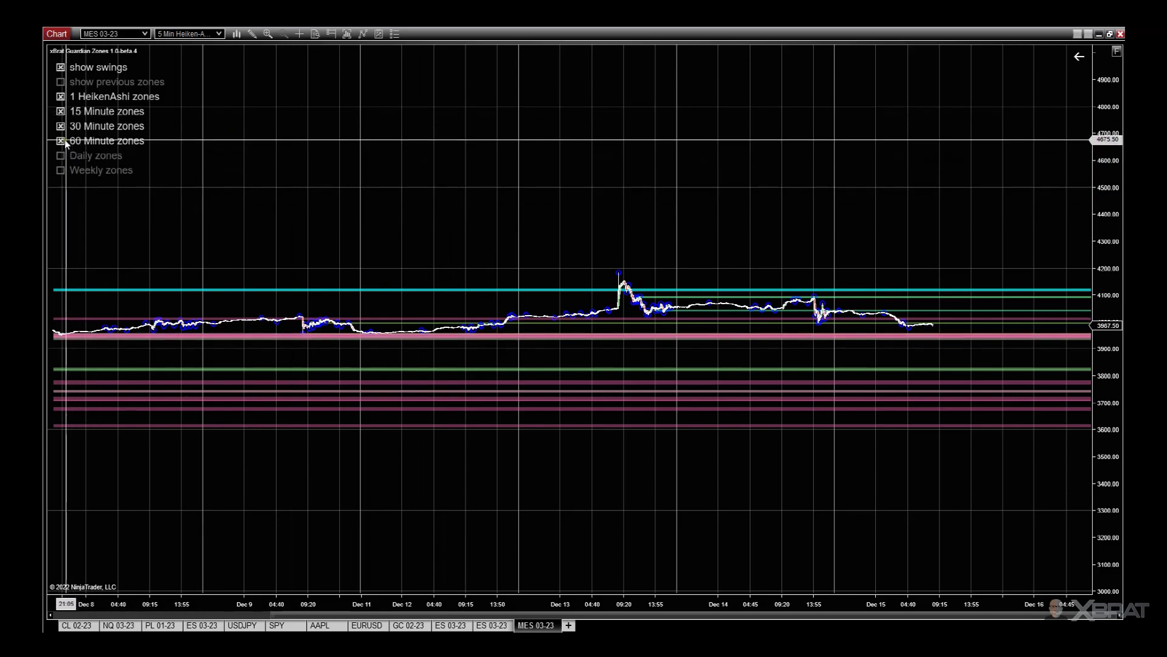
left_click(63, 141)
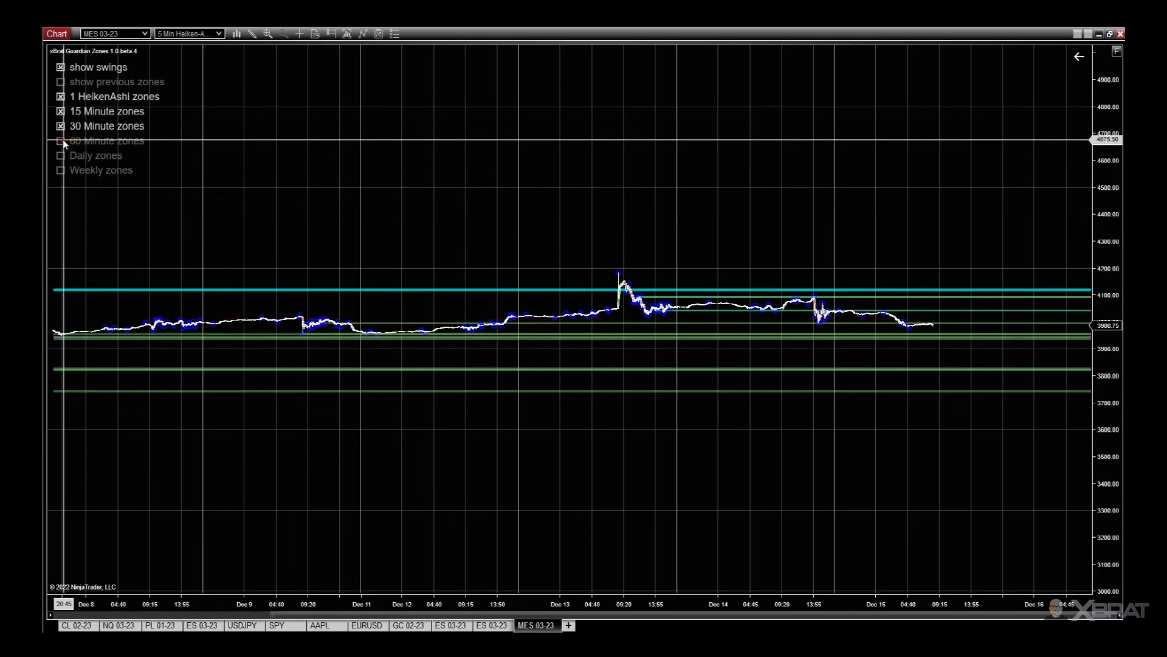
left_click(62, 127)
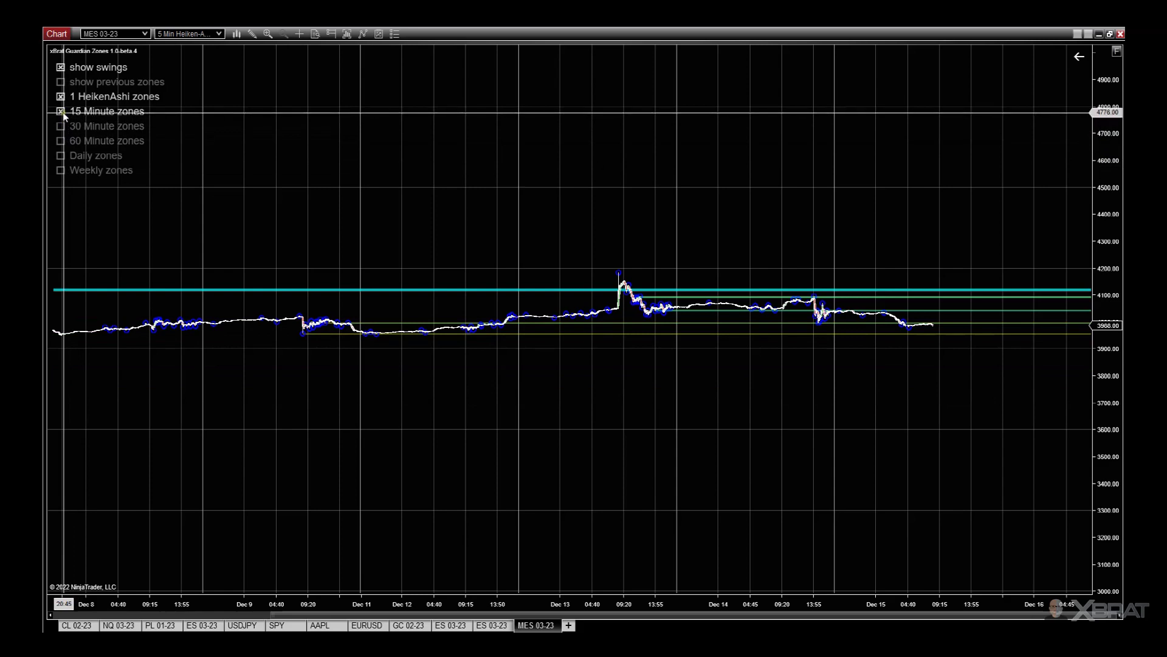
left_click(62, 112)
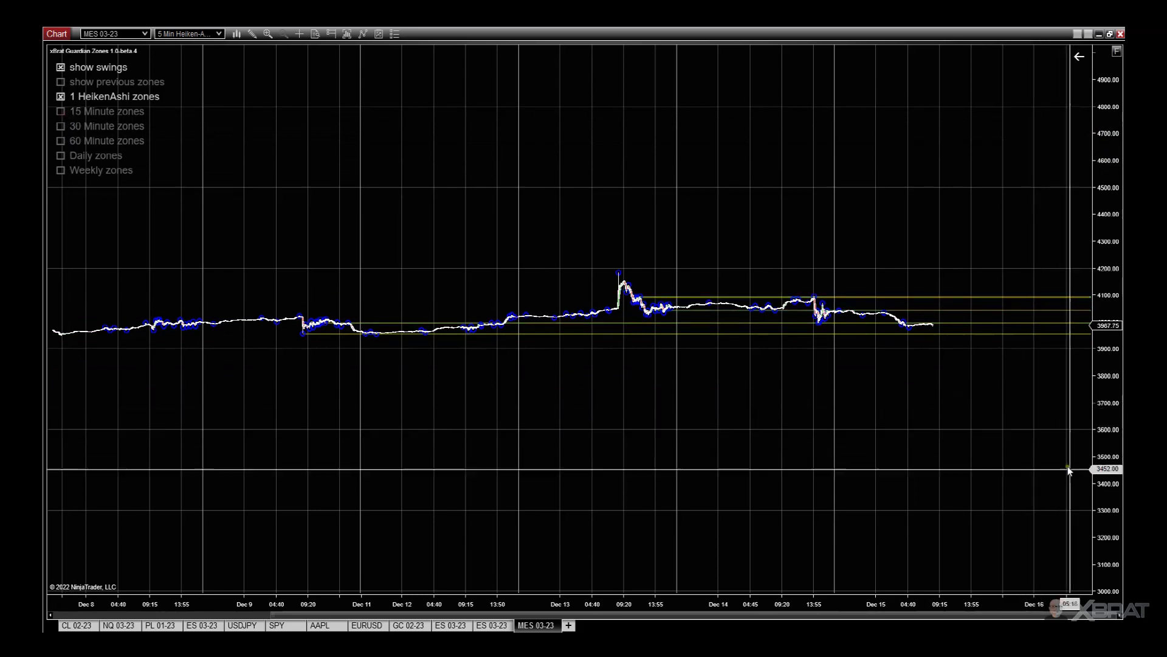
Zoom into Dec 13–15 bars with prices around 3995–4105 and room on the right
left_click_drag(1102, 523, 1102, 353)
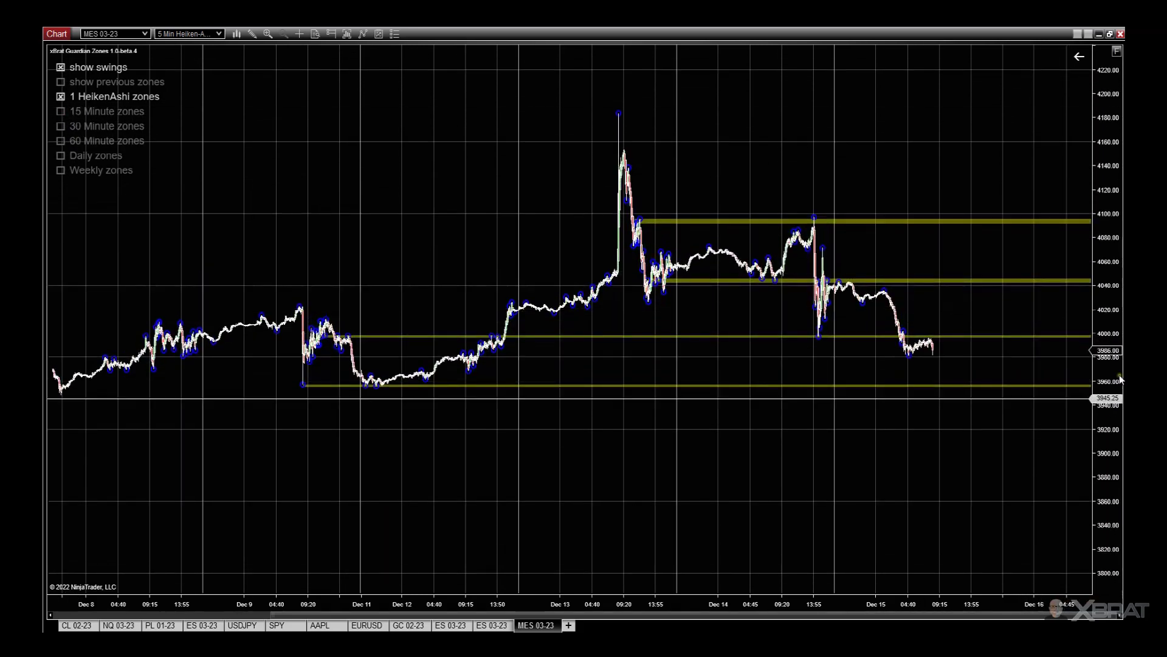
left_click_drag(986, 605, 749, 583)
left_click_drag(725, 461, 819, 509)
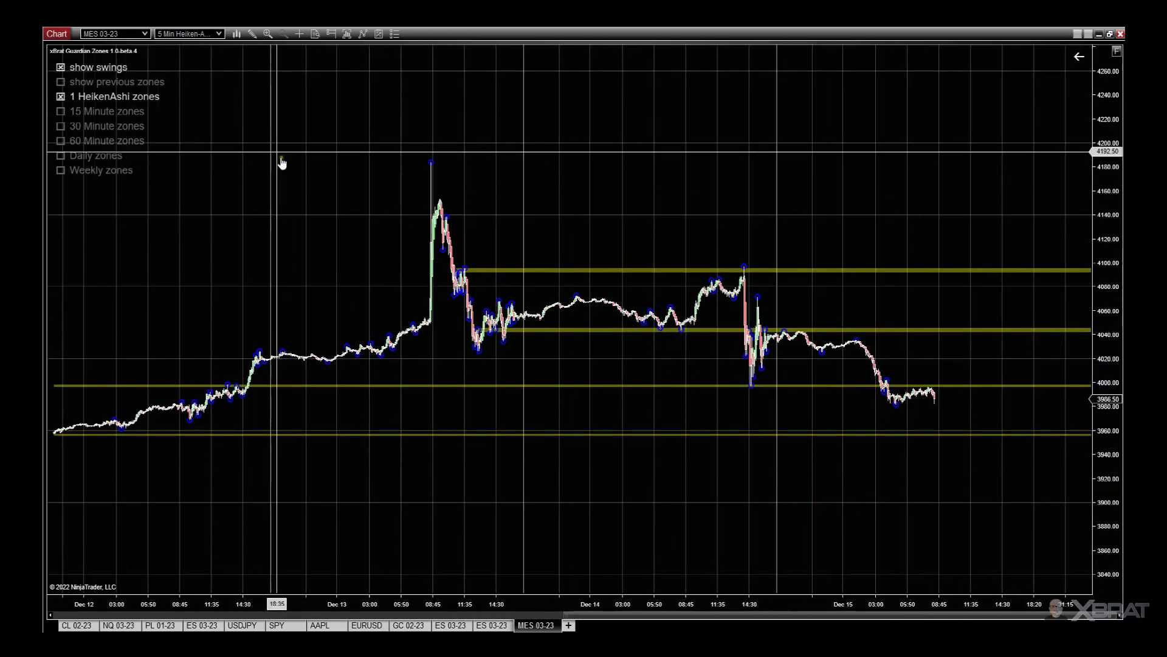
left_click_drag(859, 608, 594, 607)
left_click_drag(631, 547, 755, 476)
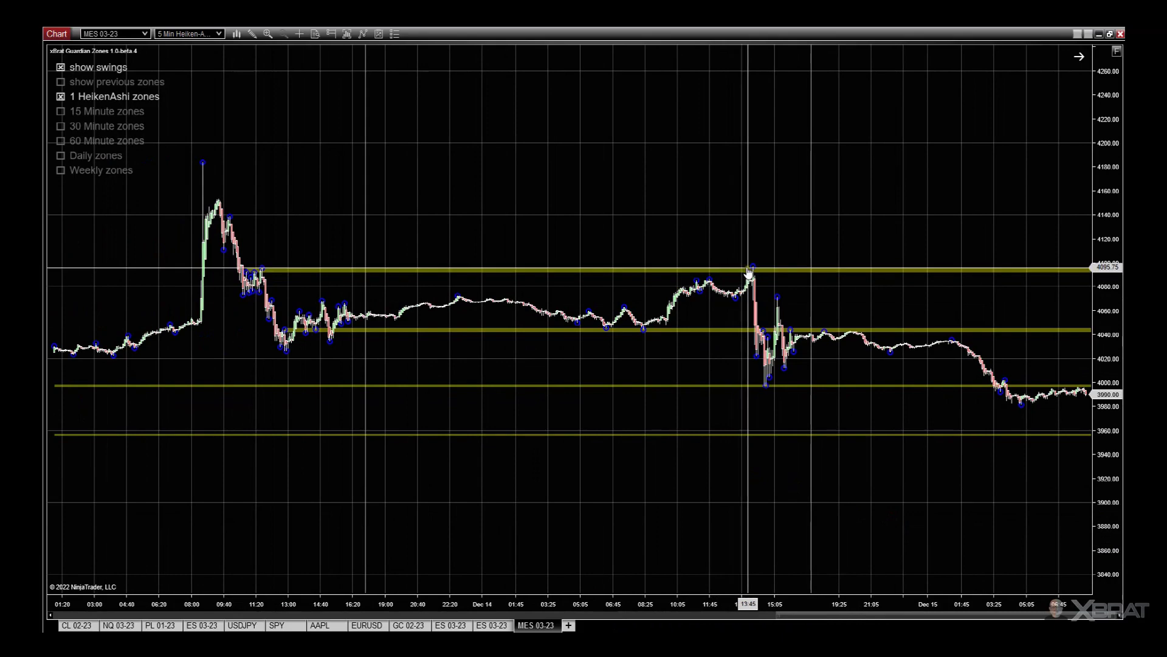
left_click_drag(922, 235, 667, 240)
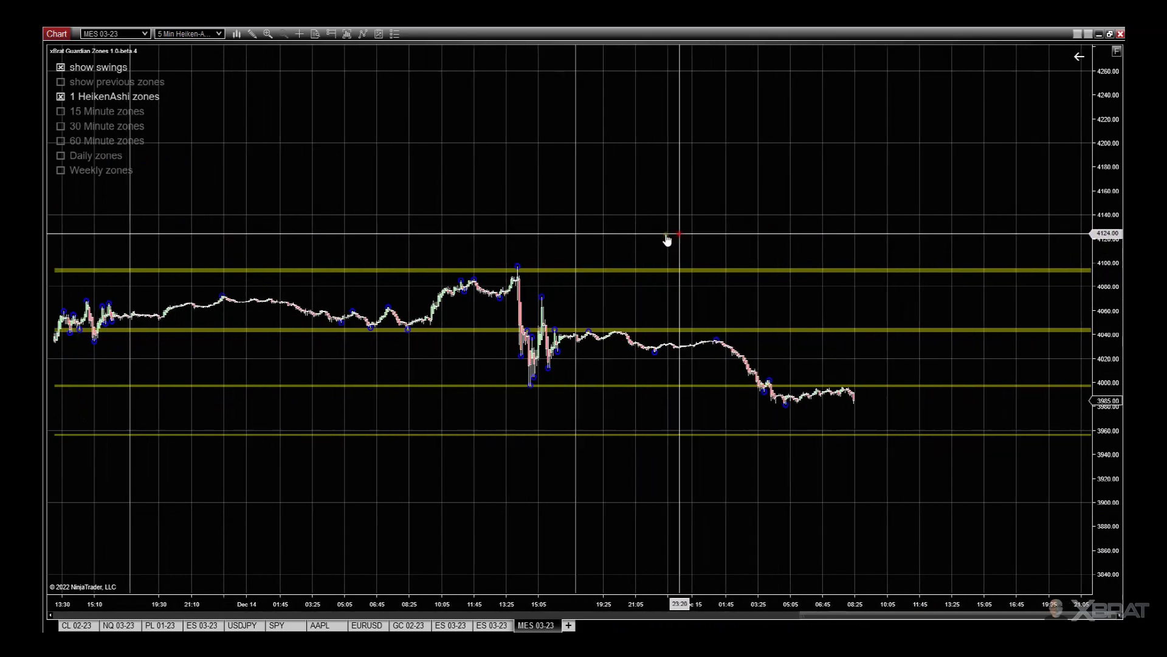
left_click_drag(964, 219, 886, 209)
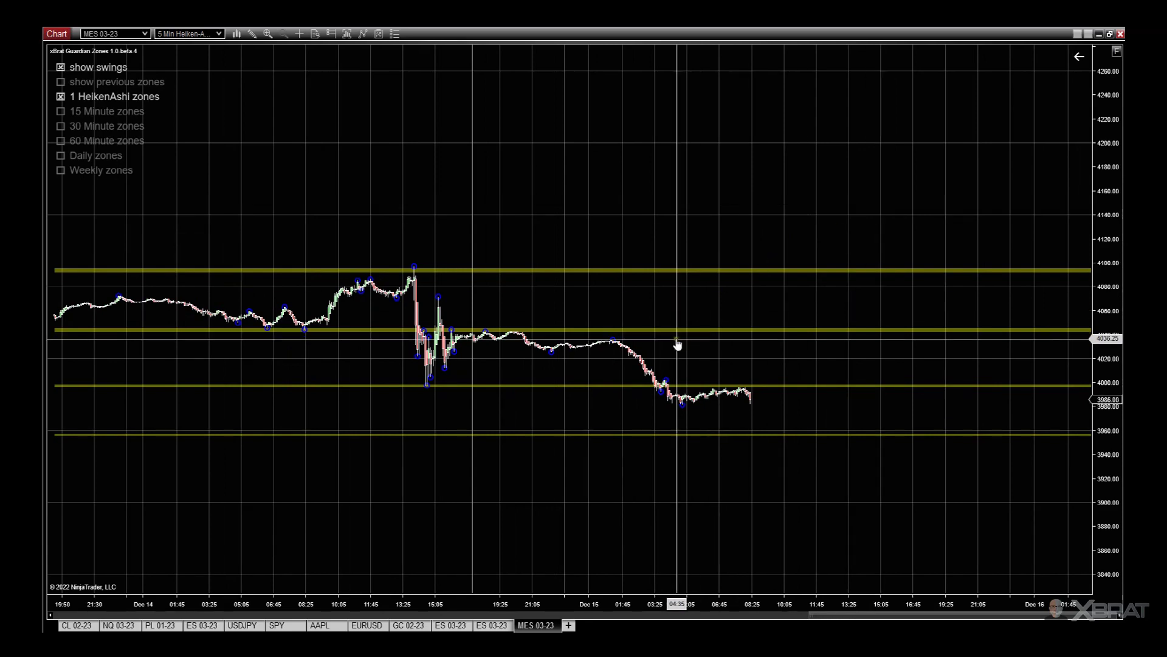
left_click_drag(604, 608, 974, 428)
mouse_move(1107, 426)
left_mouse_down()
mouse_move(1106, 315)
mouse_move(1108, 448)
left_mouse_up()
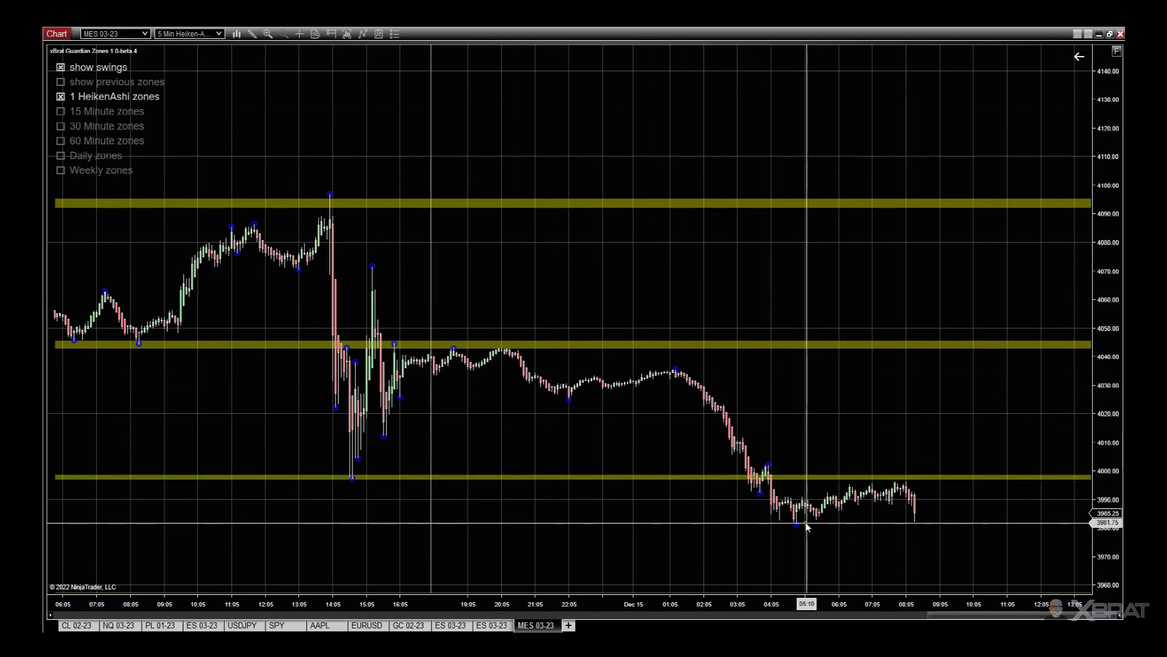
left_click_drag(210, 461, 374, 383)
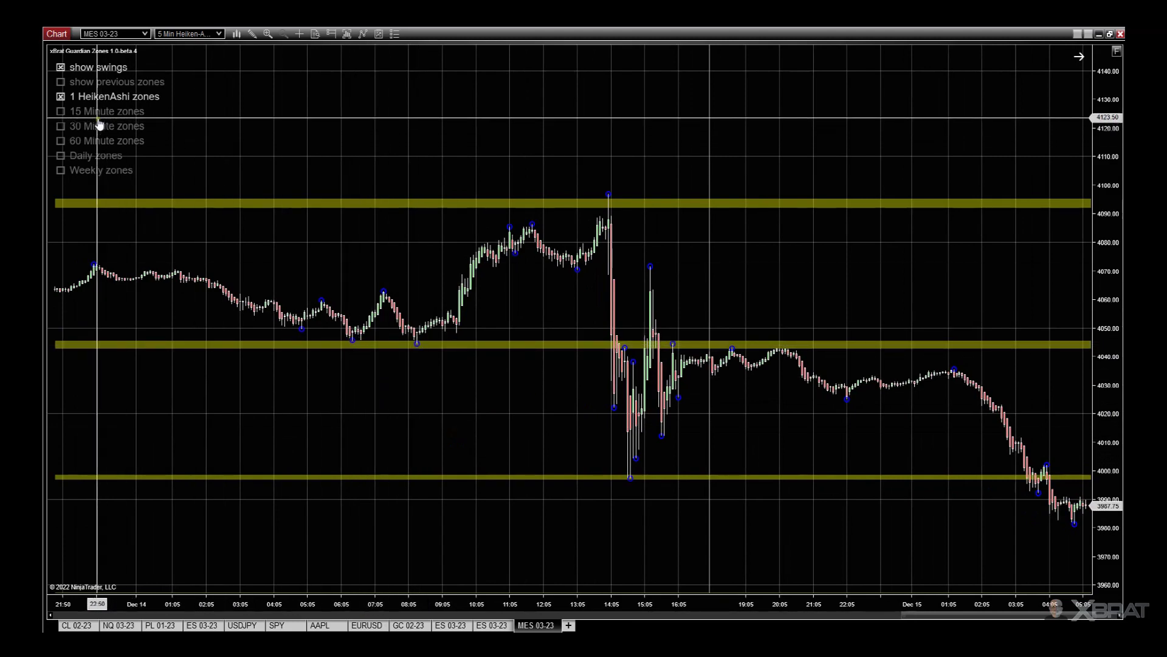
Re-enable the 15, 30 and 60 Minute and Daily zones, then open the interval dropdown
left_click(61, 112)
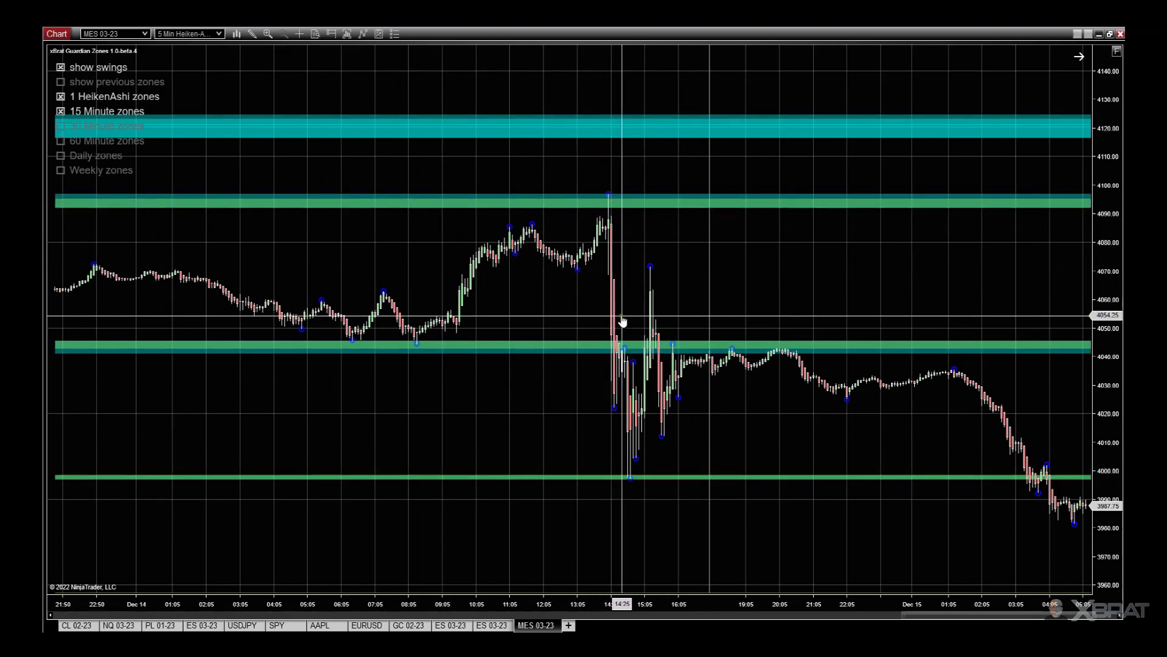
scroll(860, 438, "down", 10)
left_click_drag(1086, 256, 1087, 298)
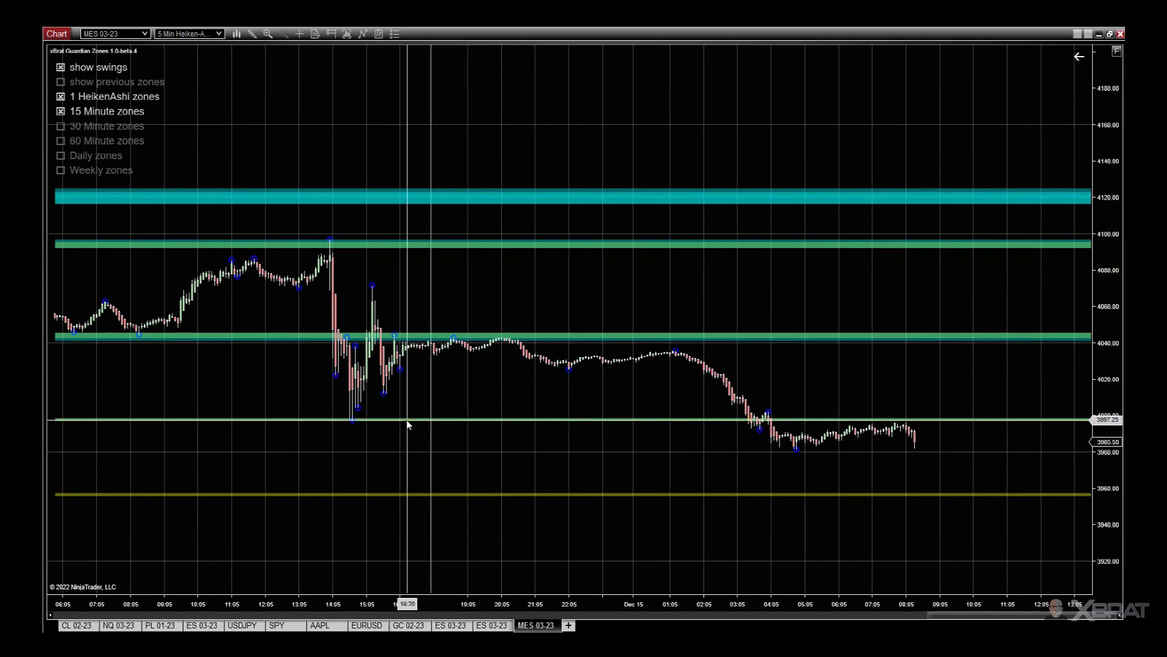
left_click(61, 126)
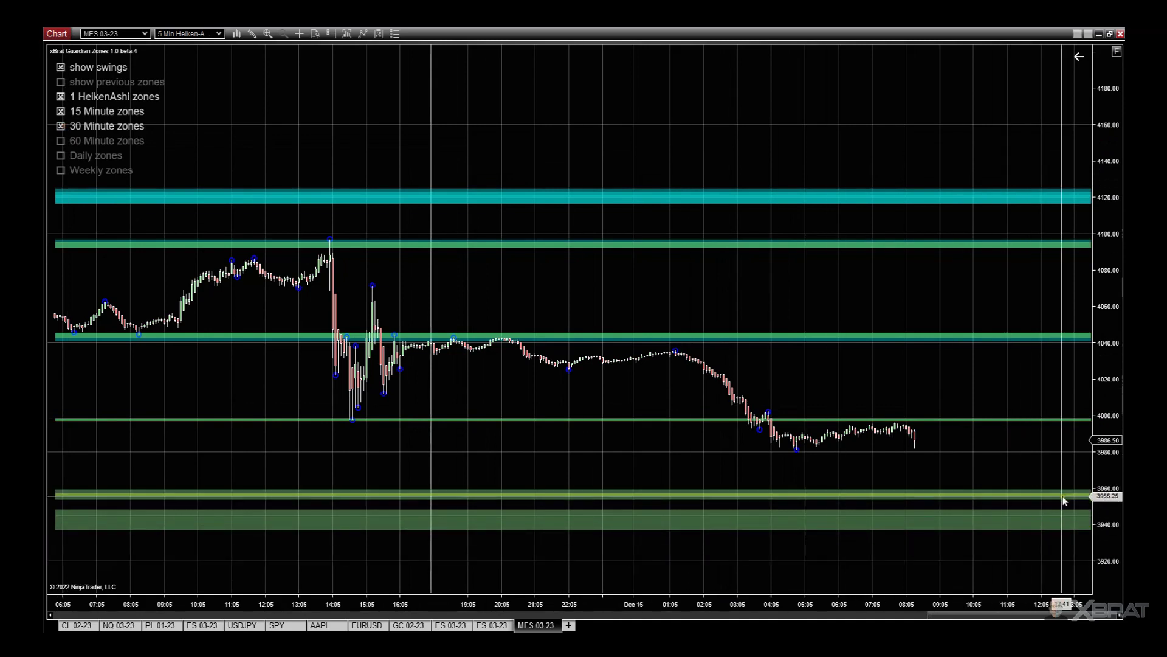
left_click(61, 126)
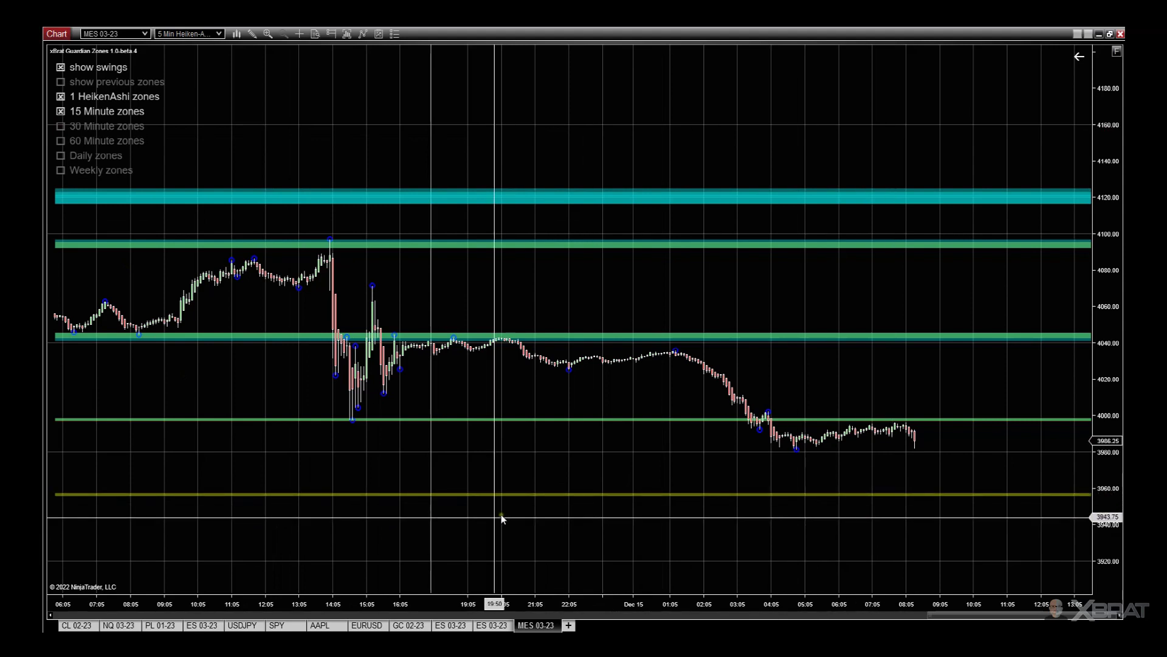
left_click(61, 127)
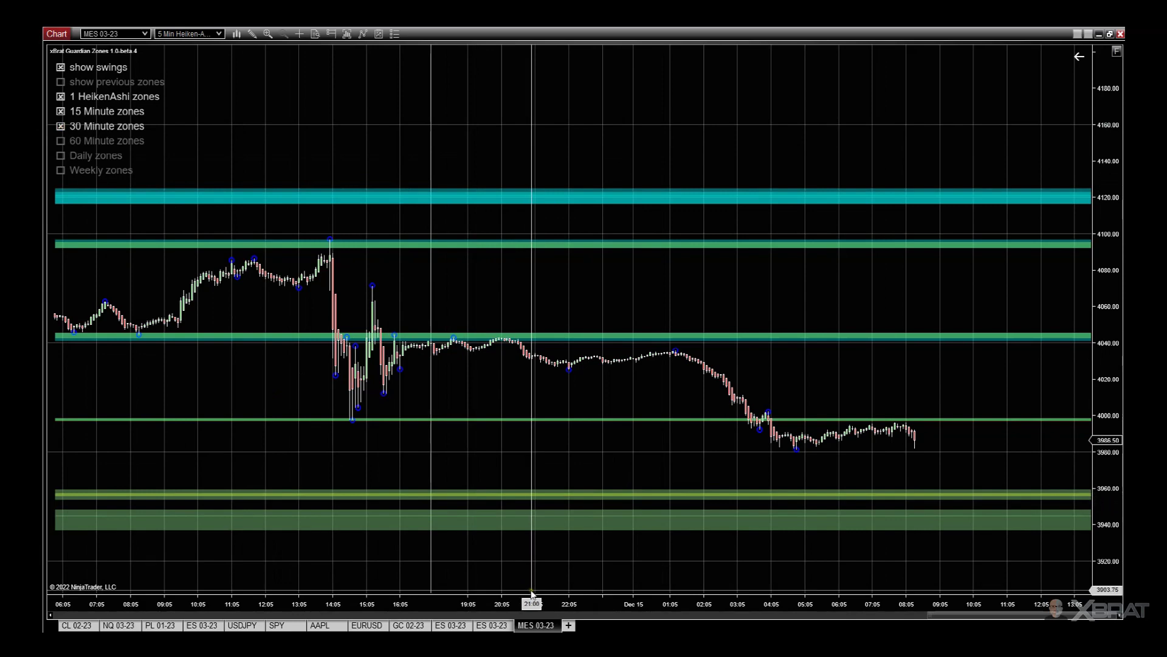
left_click_drag(526, 608, 663, 608)
left_click(64, 139)
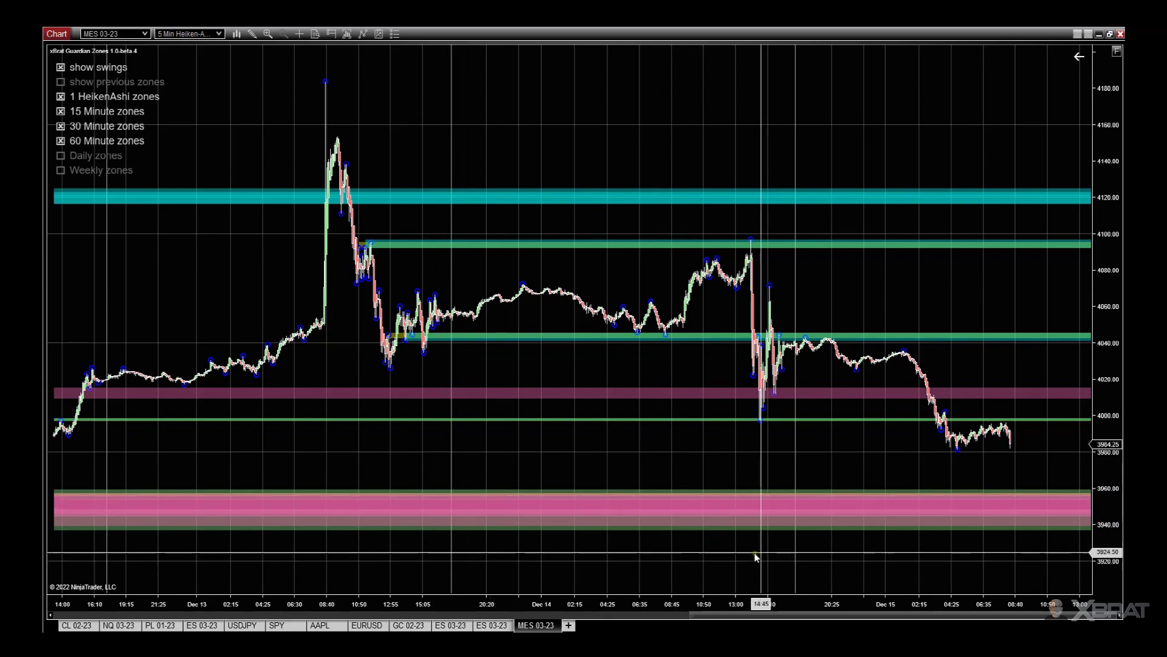
left_click(66, 155)
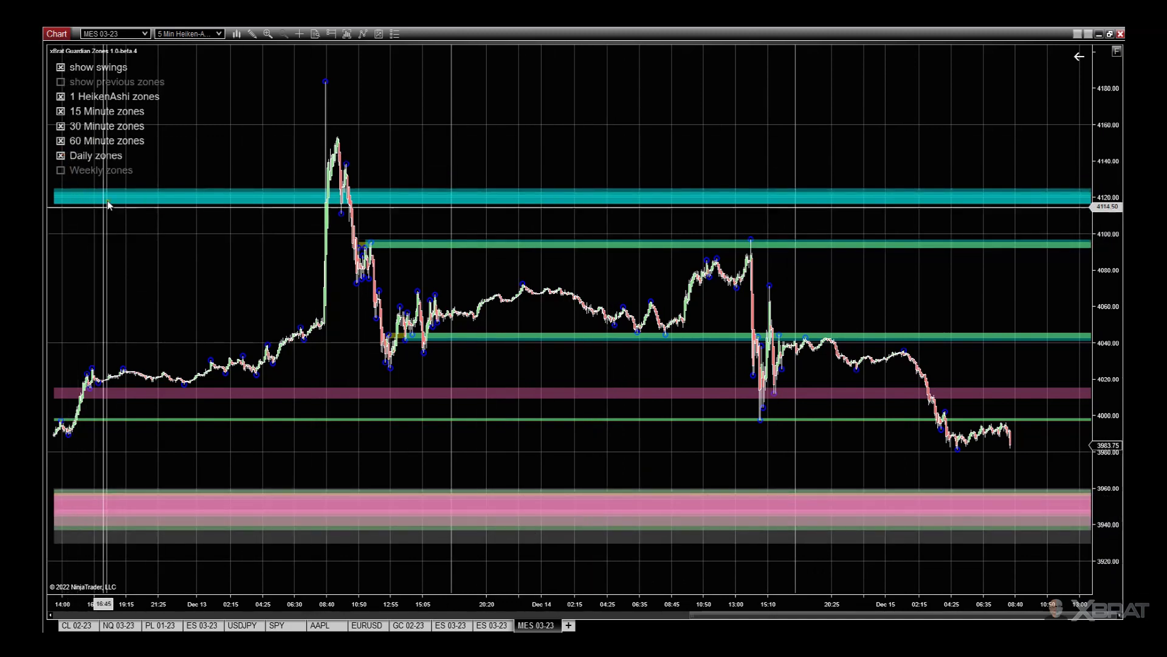
left_click(221, 36)
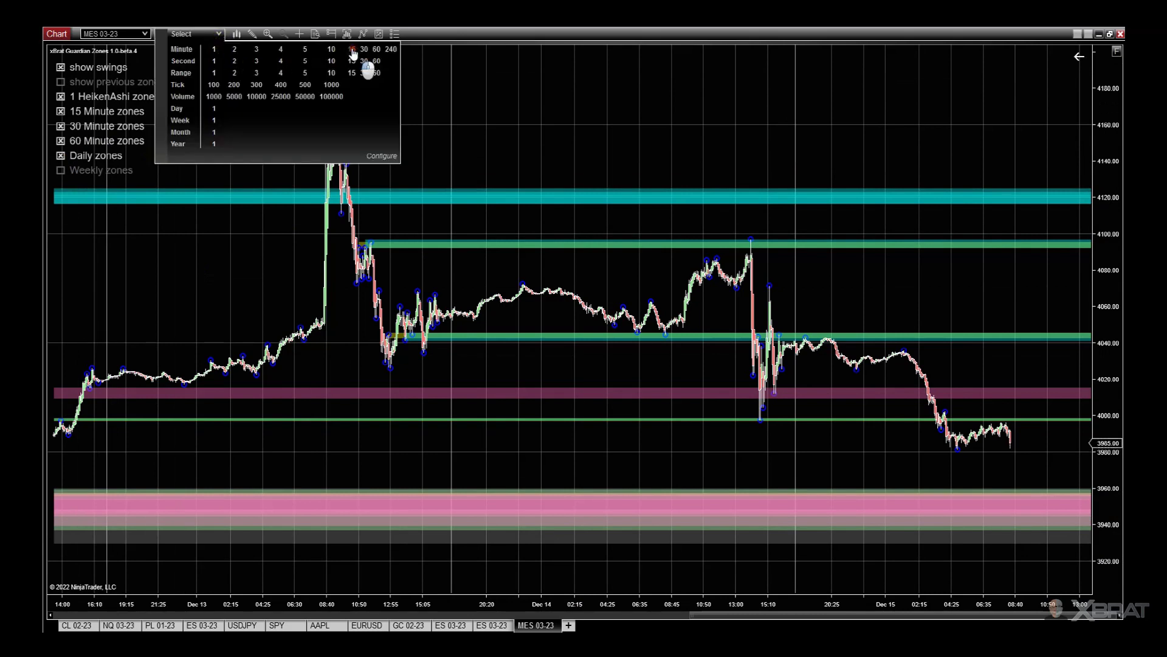
Switch the MES chart to 15-minute bars and widen bar spacing and price range
left_click(352, 50)
left_click_drag(950, 603, 568, 604)
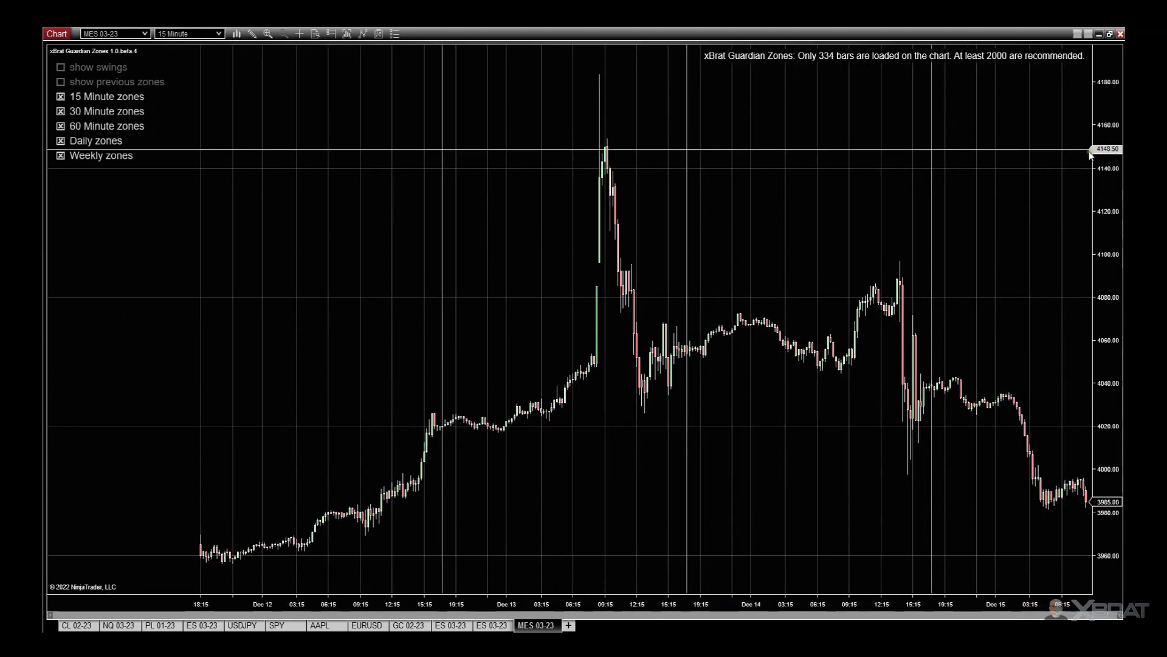
mouse_move(1094, 122)
left_mouse_down()
mouse_move(1094, 253)
mouse_move(983, 253)
left_mouse_up()
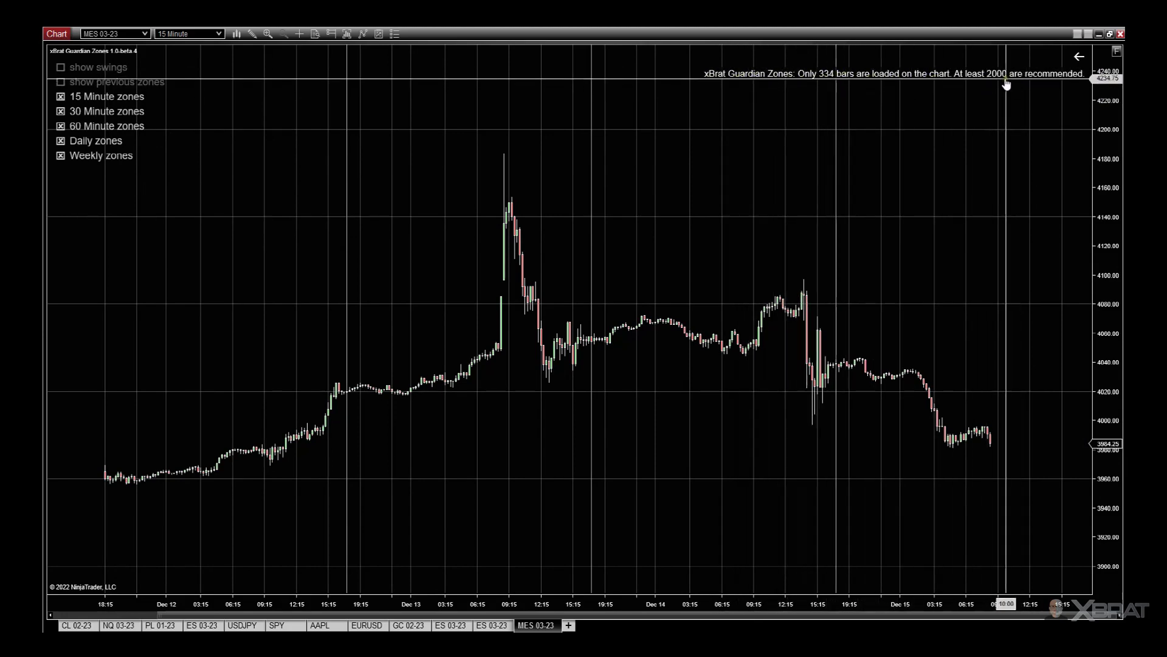
Load 2001 bars on the 15-minute MES data series to clear the 334-bar warning
right_click(715, 155)
left_click(753, 203)
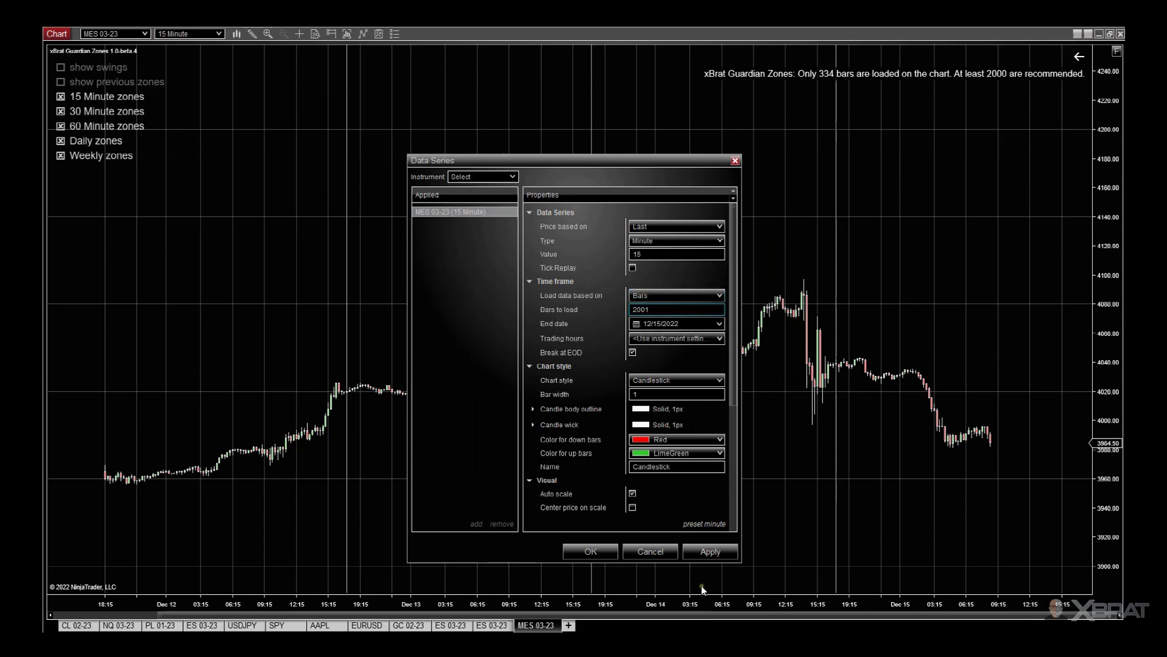
left_click(710, 556)
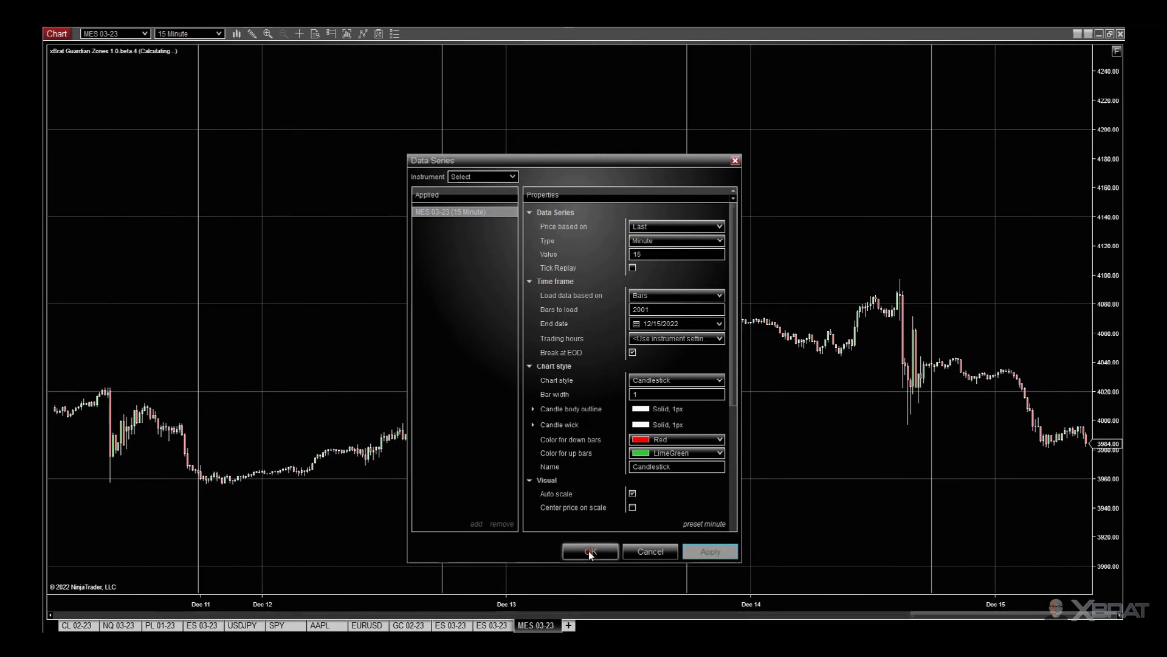
left_click(590, 552)
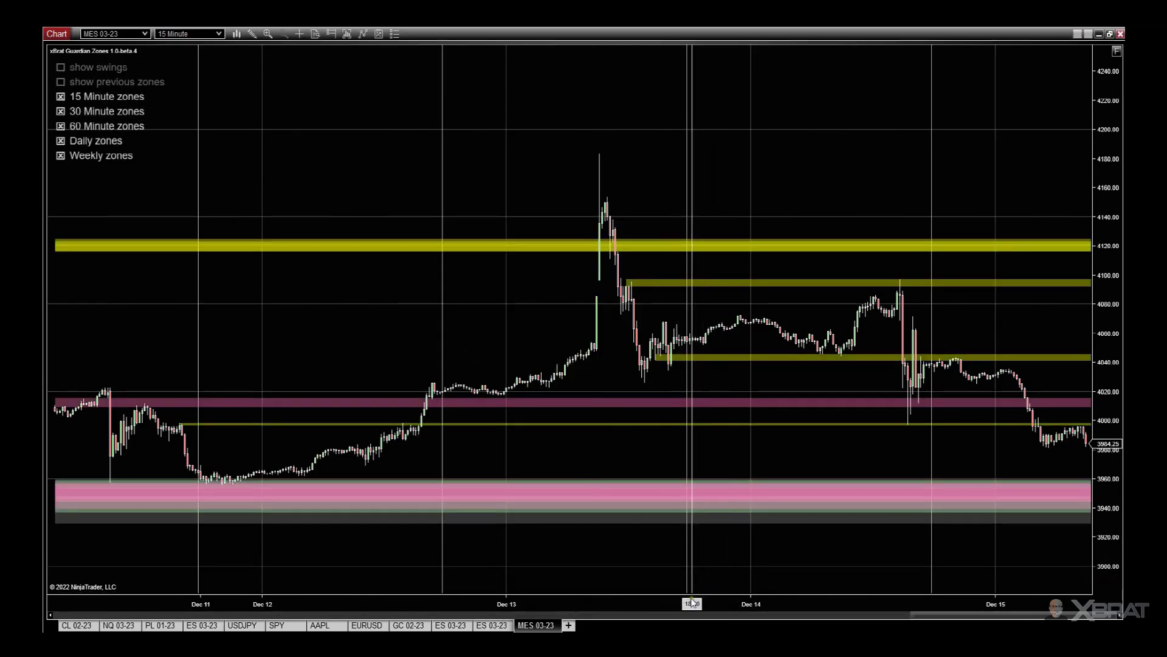
Widen the 15-minute bar spacing and pan toward the latest bars to show Dec 13–15 against the zones
mouse_move(690, 605)
left_mouse_down()
mouse_move(720, 605)
mouse_move(678, 605)
left_mouse_up()
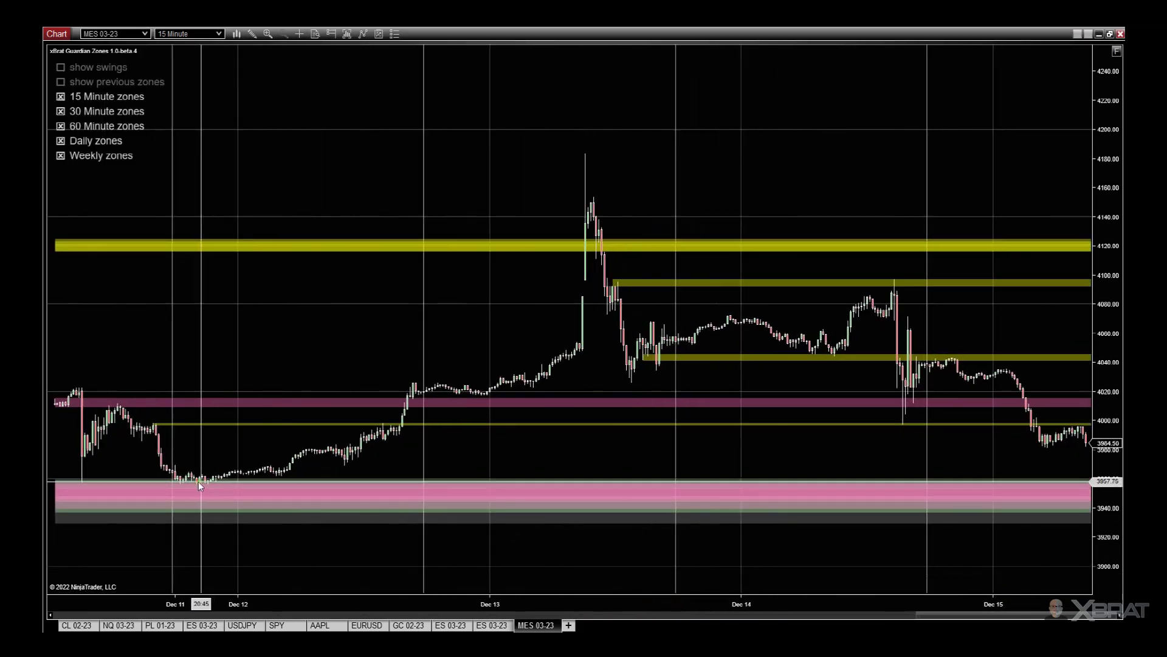
left_click_drag(982, 183, 802, 176)
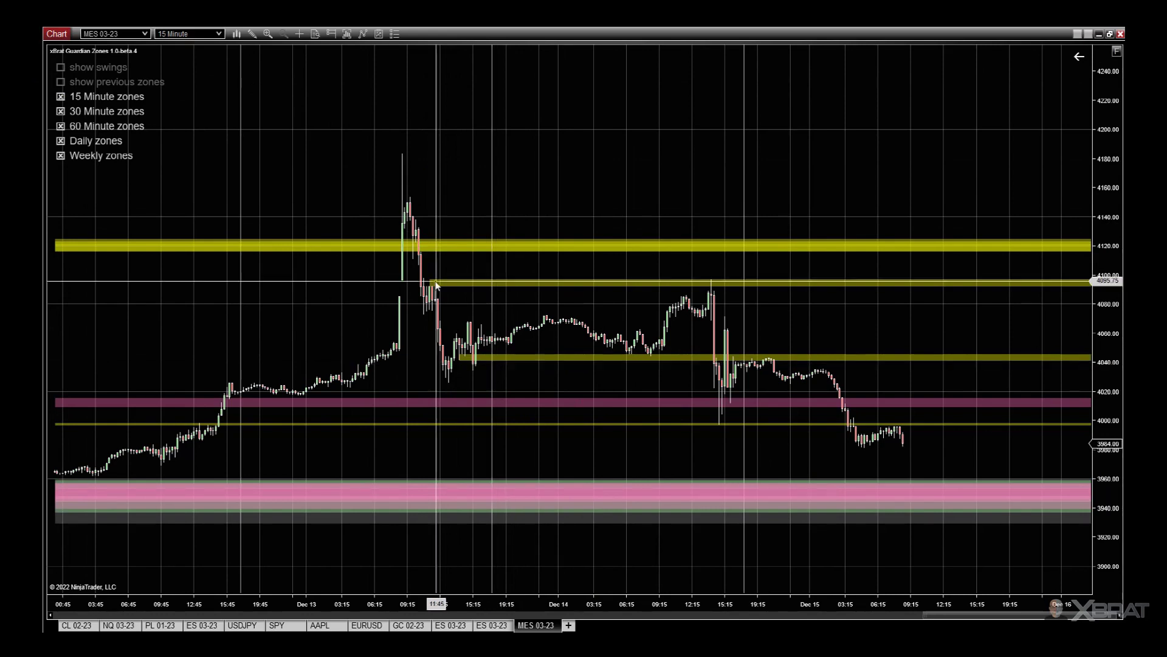
Switch the MES chart to 240-minute bars and compress the price scale to reveal more zones
left_click(219, 35)
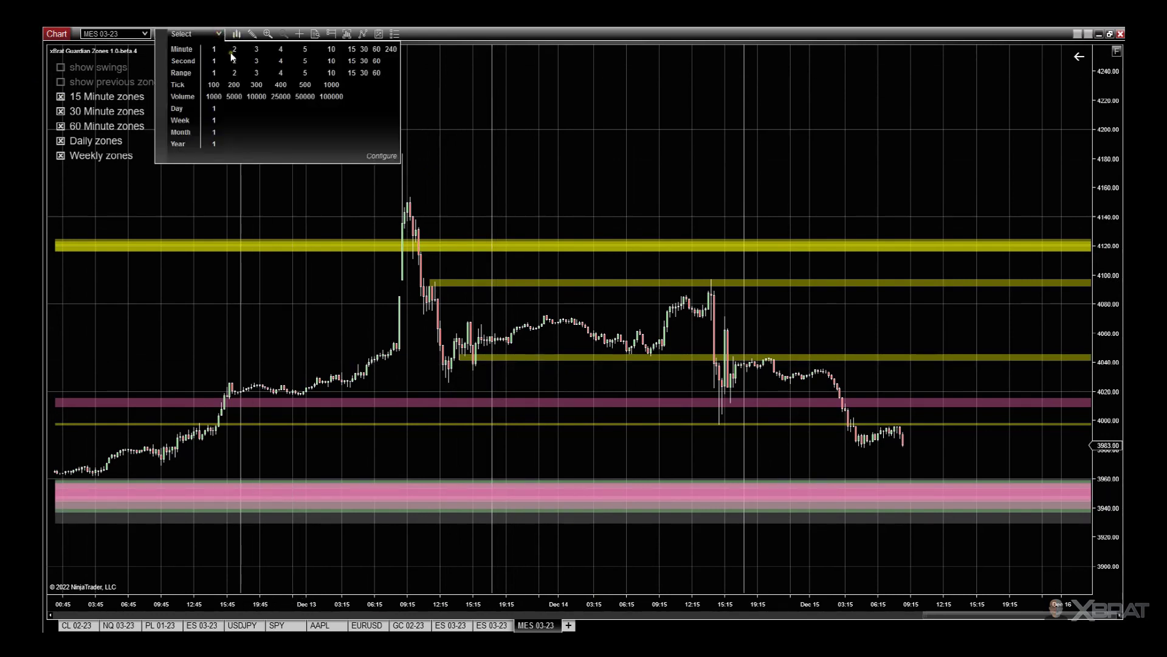
left_click(390, 49)
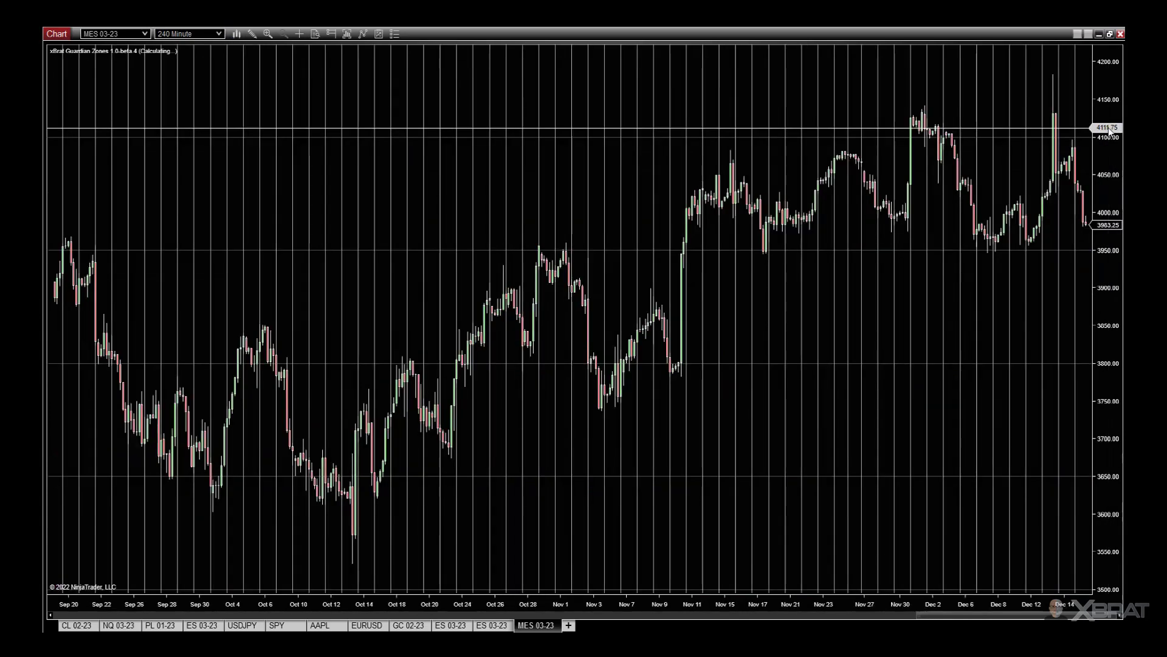
left_click_drag(1099, 126, 1100, 188)
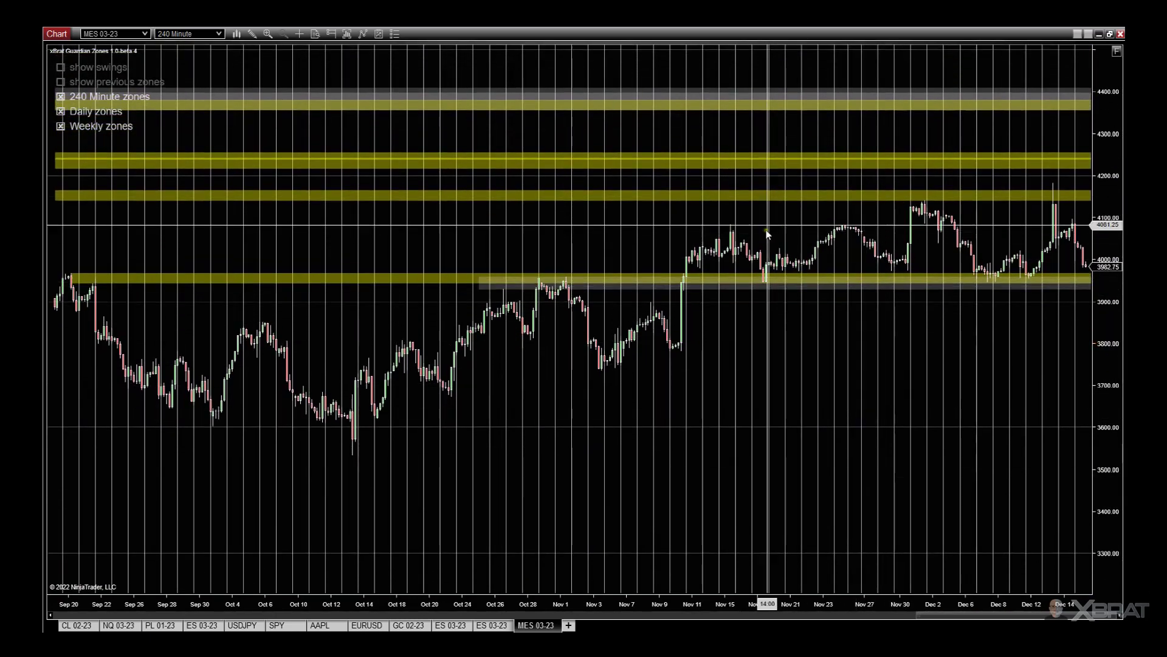
left_click_drag(1098, 227, 1111, 473)
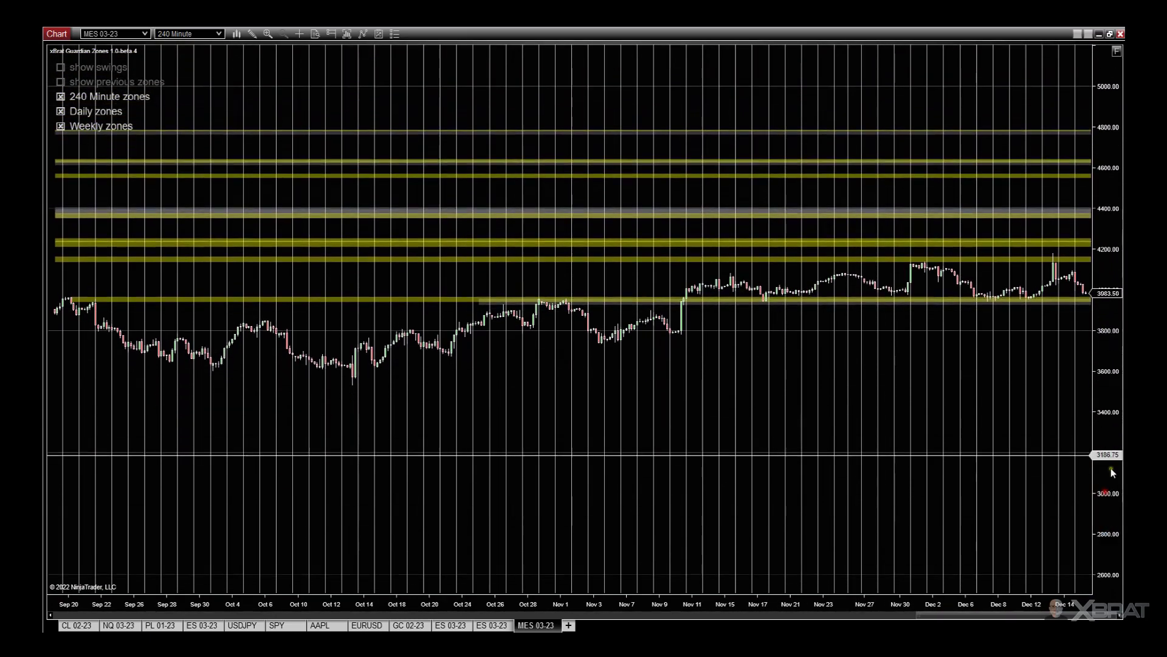
left_click_drag(1123, 292, 1115, 540)
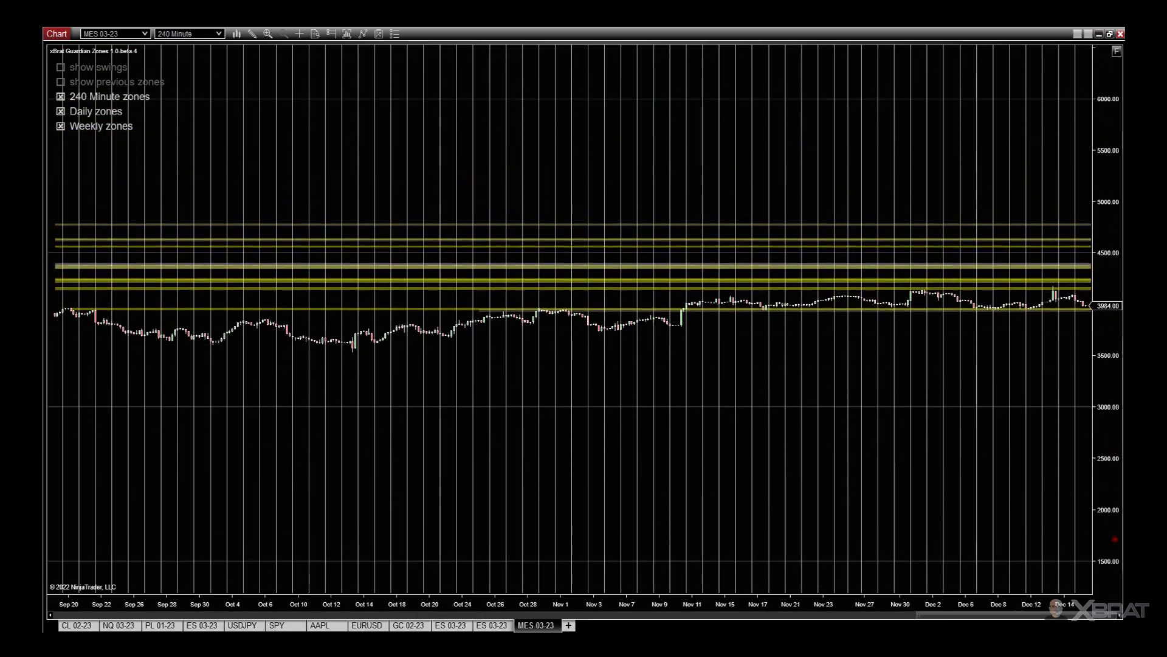
Zoom in on the last month of 240-minute bars and stretch the price scale so zone bands separate
left_click_drag(1114, 319, 1113, 140)
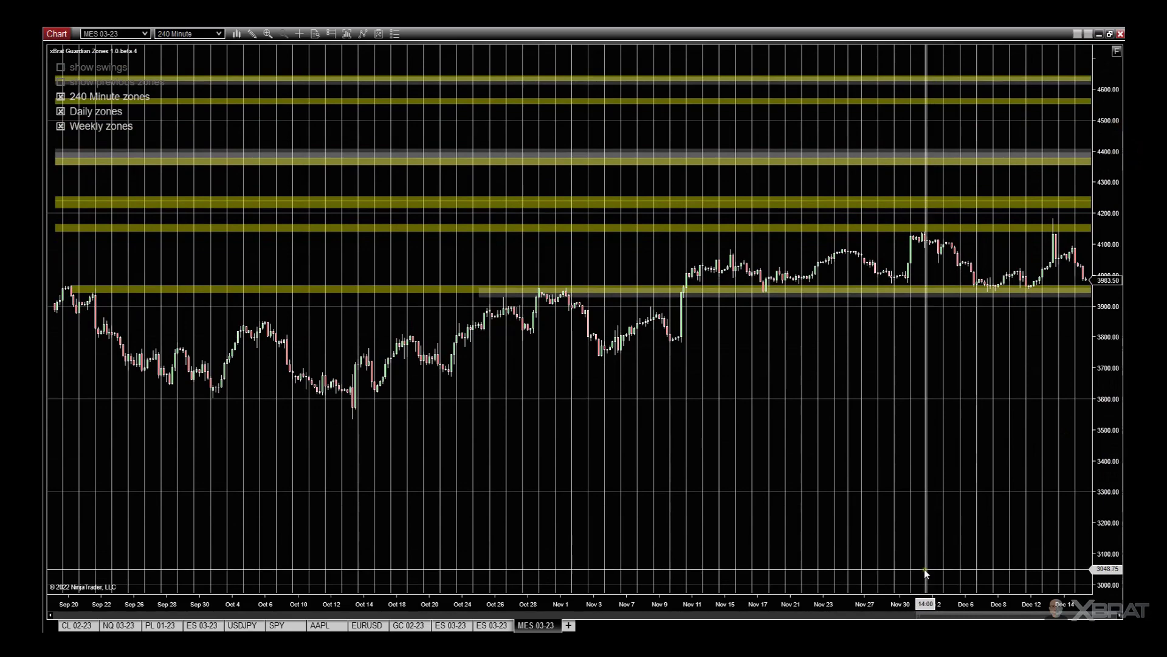
left_click_drag(934, 603, 920, 418)
left_click_drag(1108, 377, 1105, 328)
left_click_drag(898, 348, 727, 477)
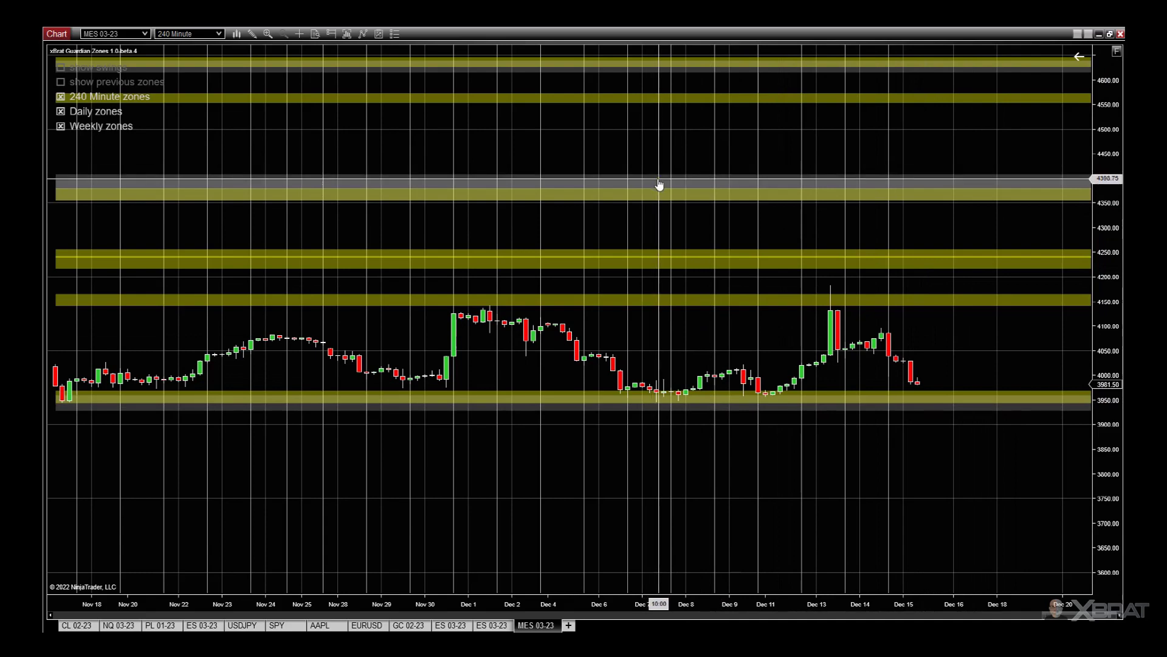
Change the chart instrument from MES 03-23 to FOREX EURJPY and bring up the interval grid
left_click(144, 35)
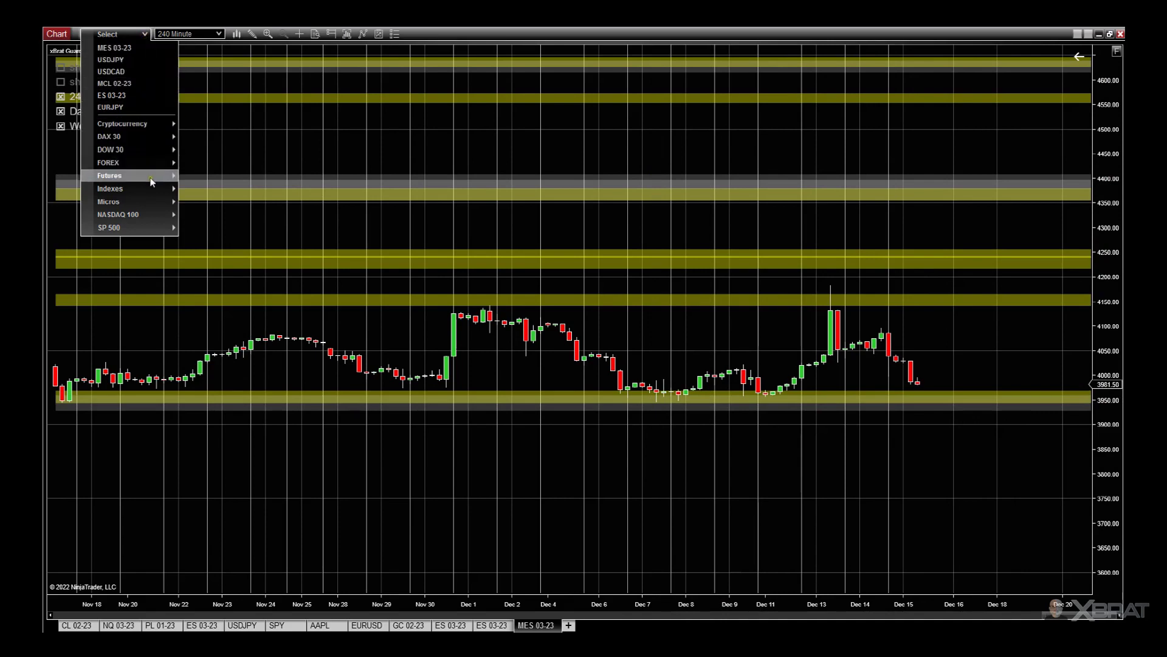
mouse_move(150, 188)
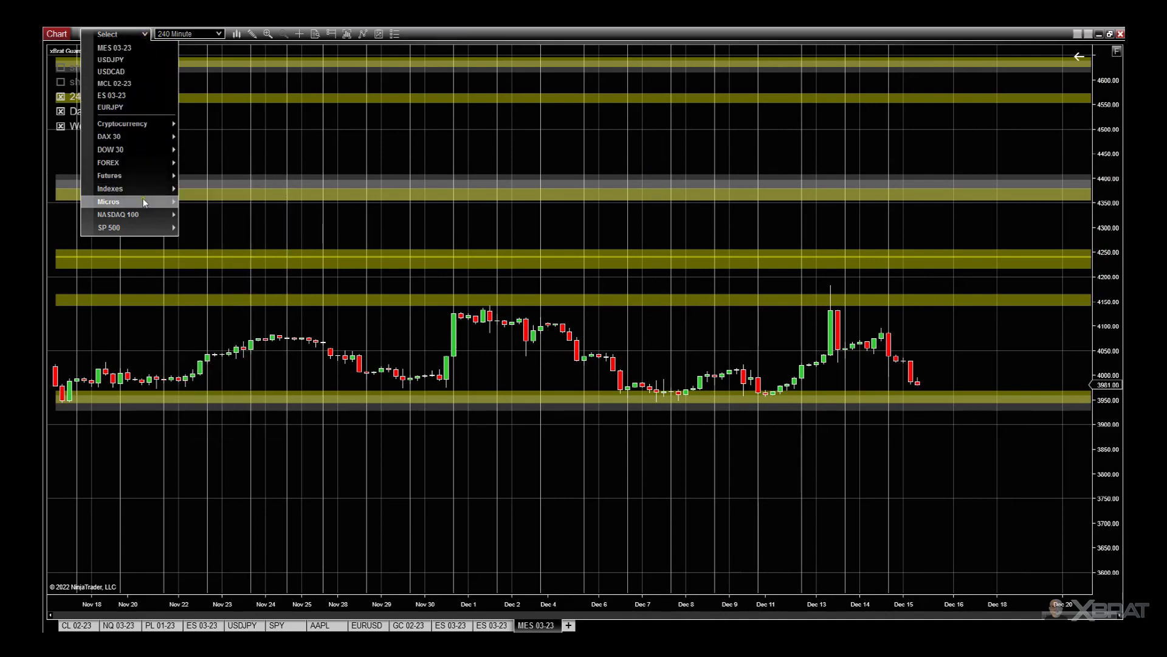
mouse_move(174, 165)
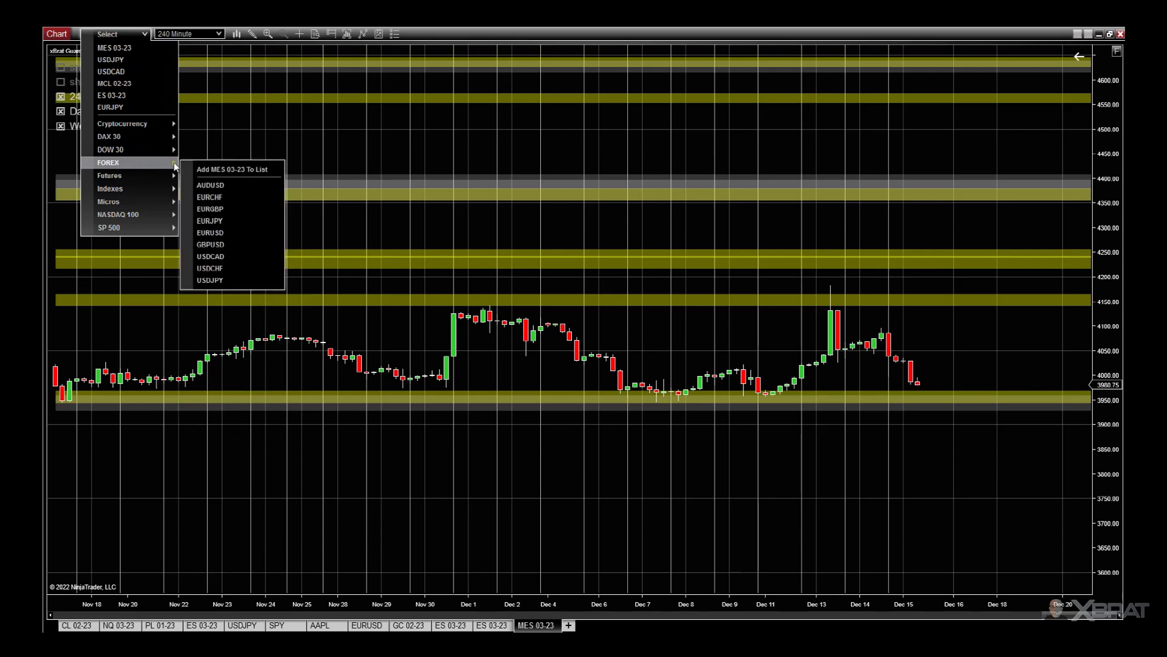
left_click(210, 221)
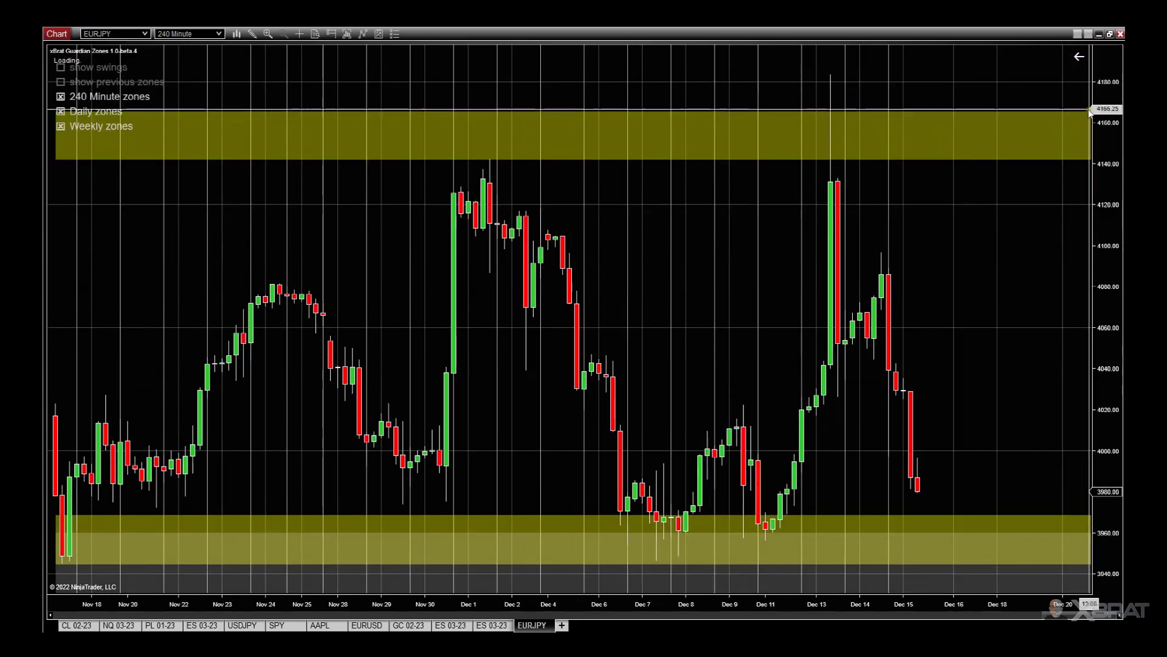
left_click(219, 33)
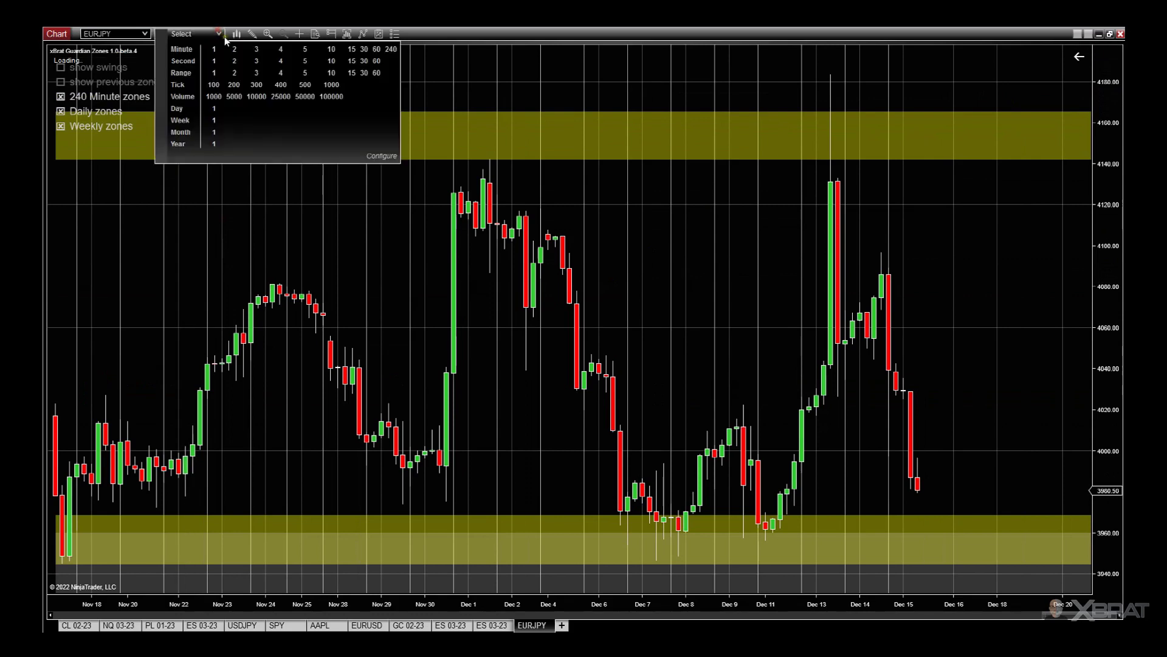
Show EURJPY on 5 Minute bars spanning Dec 12–15 and turn off the Weekly zones
left_click(303, 50)
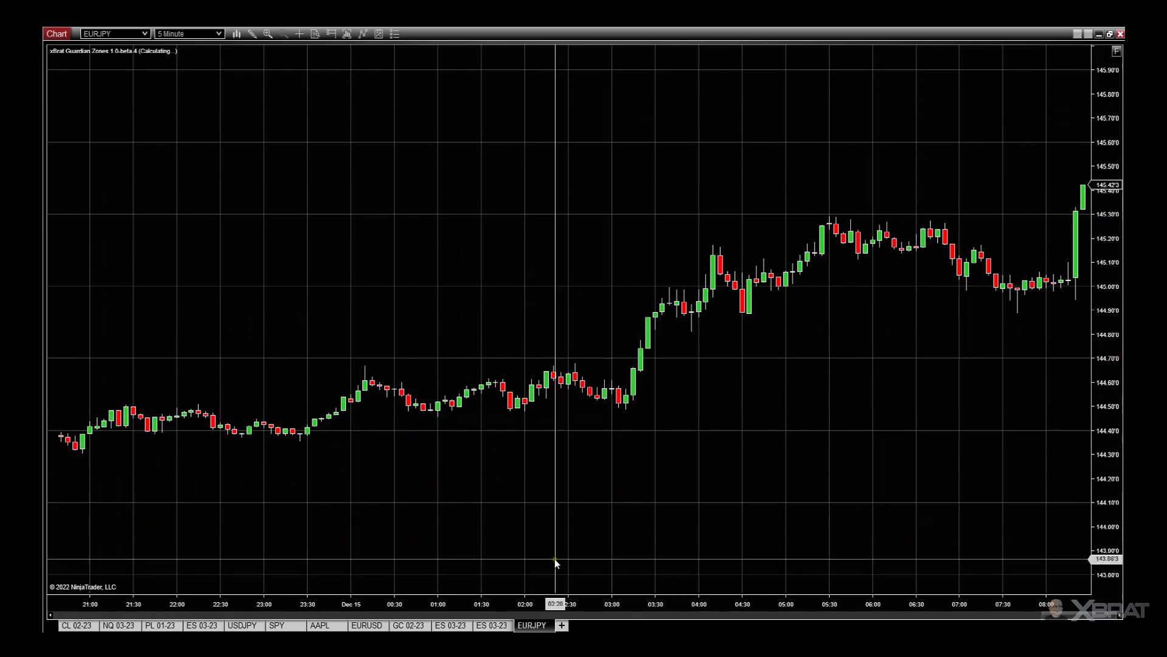
left_click_drag(483, 603, 550, 608)
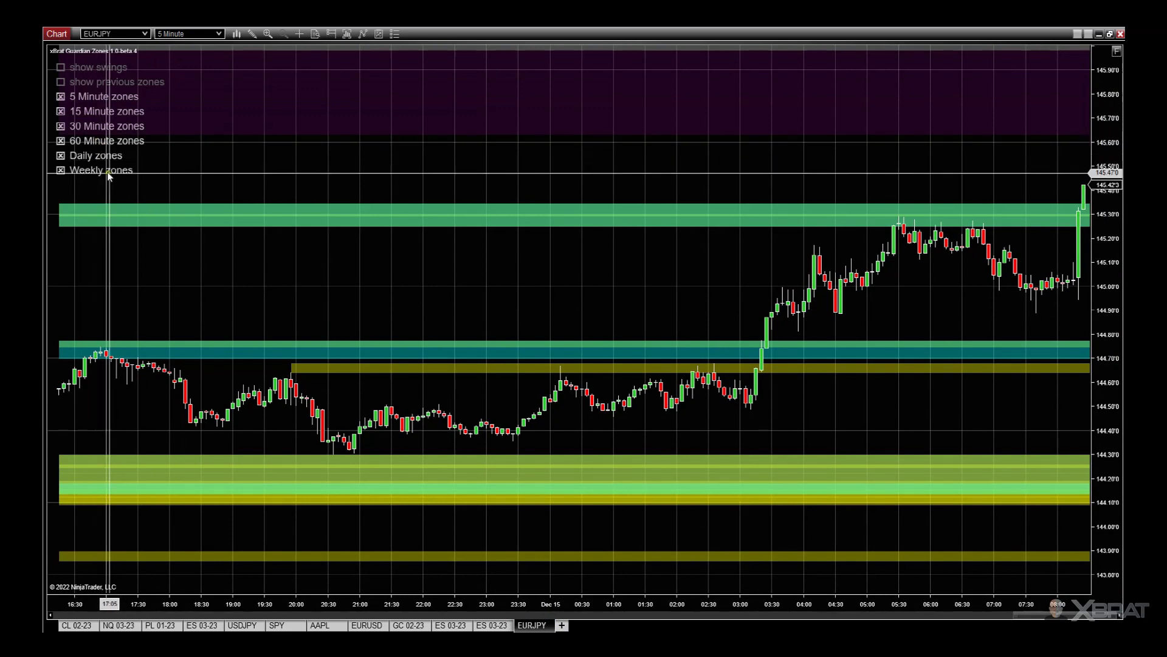
left_click_drag(935, 435, 760, 426)
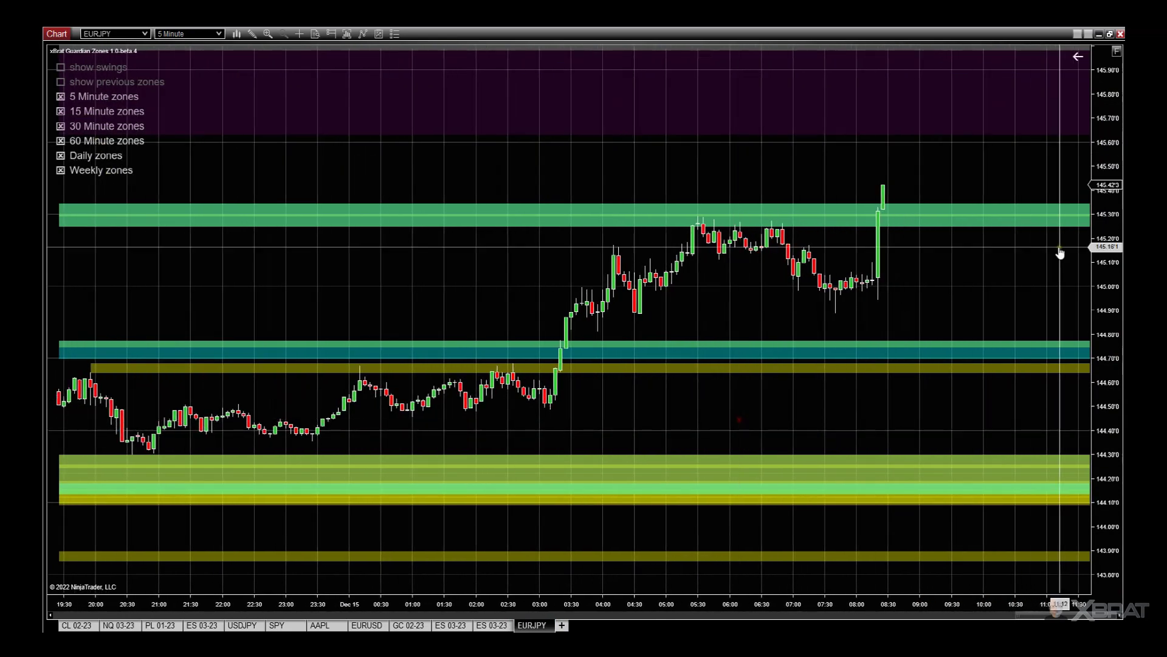
left_click_drag(1108, 176, 1108, 135)
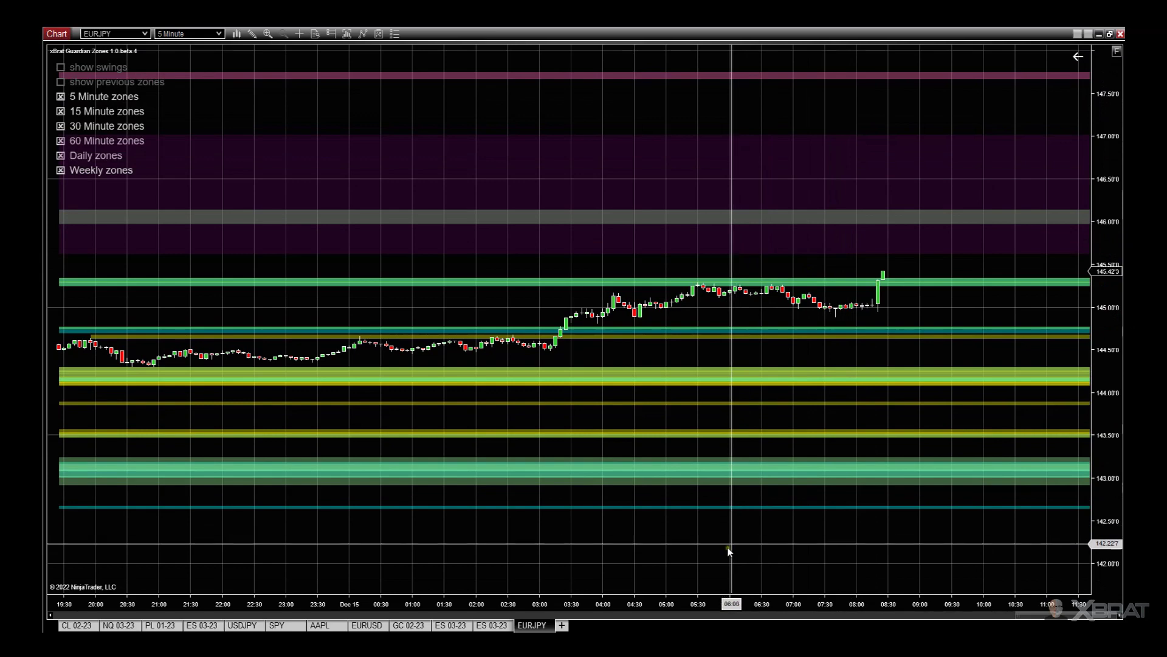
left_click_drag(698, 598, 894, 605)
scroll(685, 563, "down", 4)
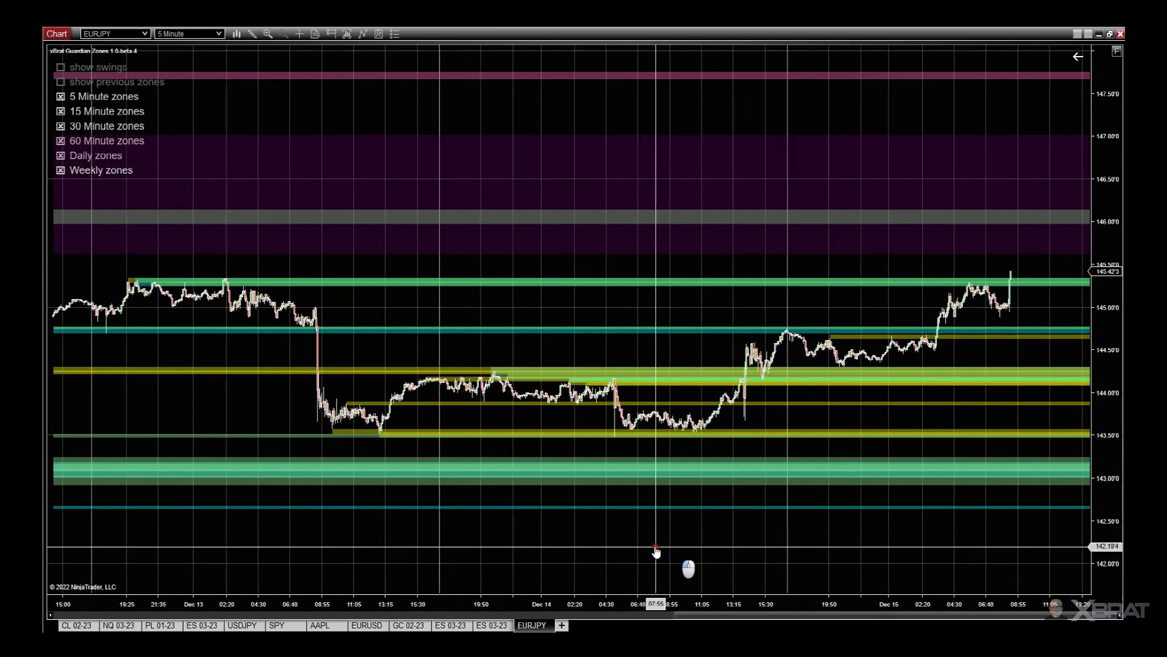
left_click(61, 171)
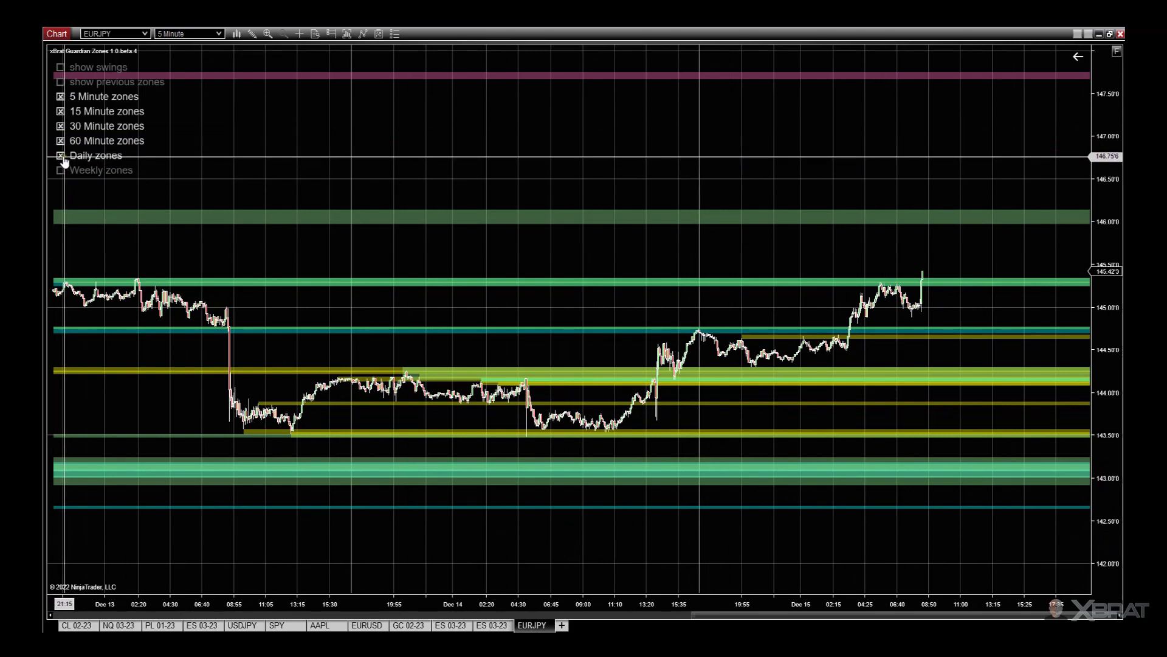
Hide the 60 Minute and 30 Minute zones and widen the view back to Dec 8
left_click(61, 141)
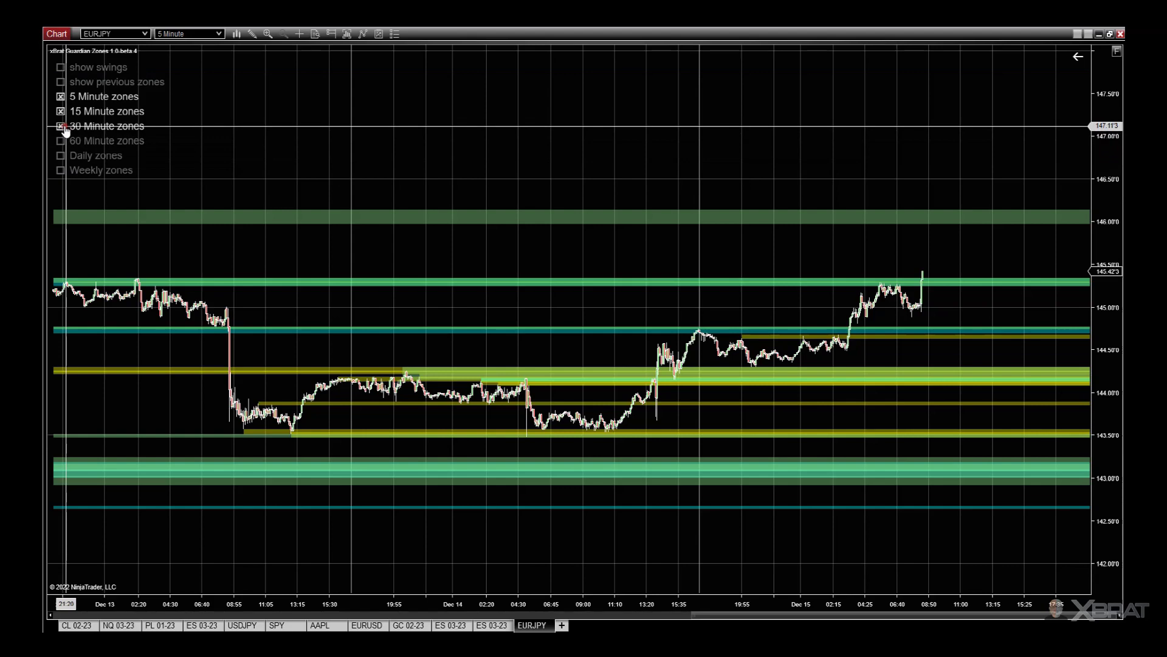
left_click(63, 128)
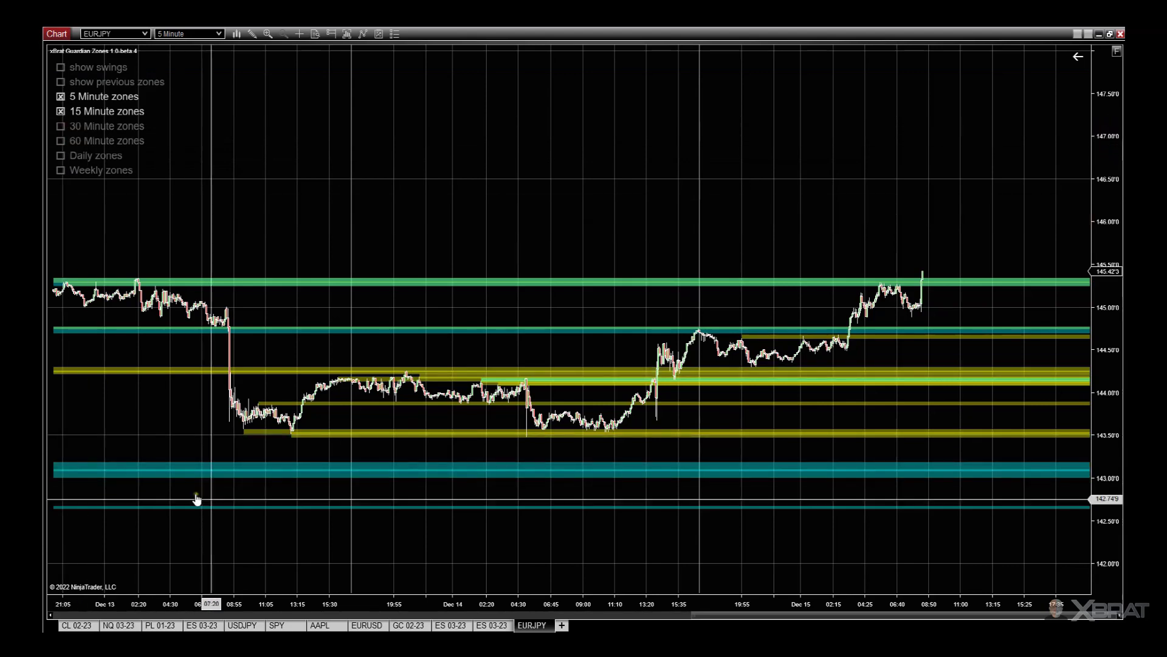
left_click_drag(497, 603, 456, 605)
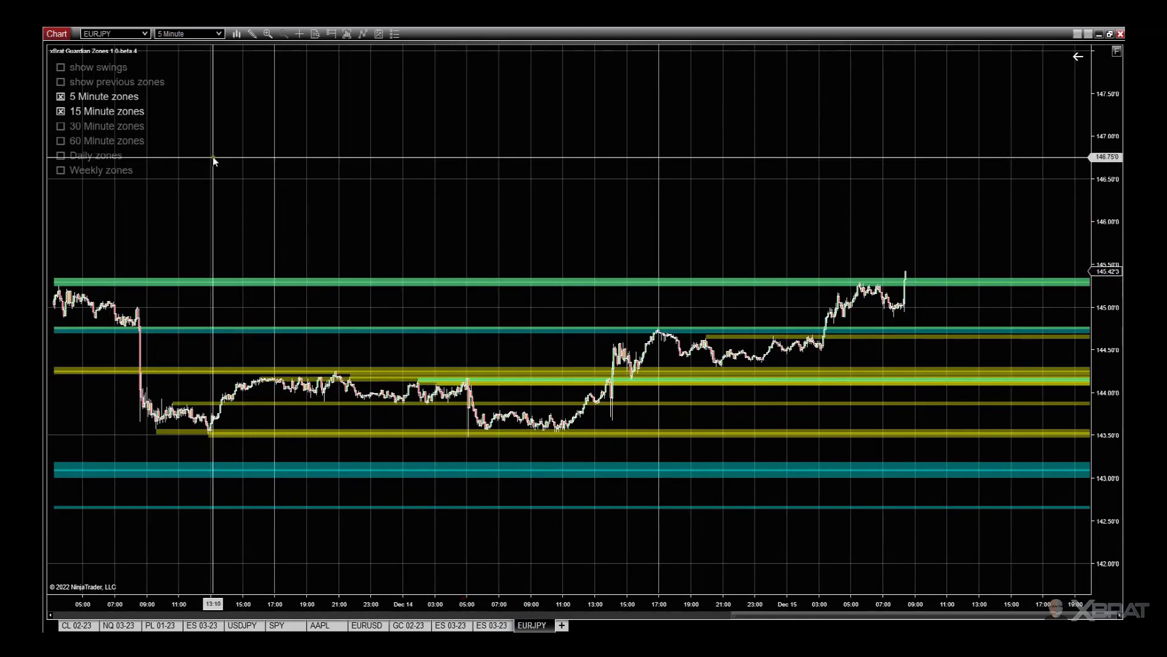
Restore the 60 and 30 Minute zones and rescale prices to reveal the 147.70 zone
left_click(63, 140)
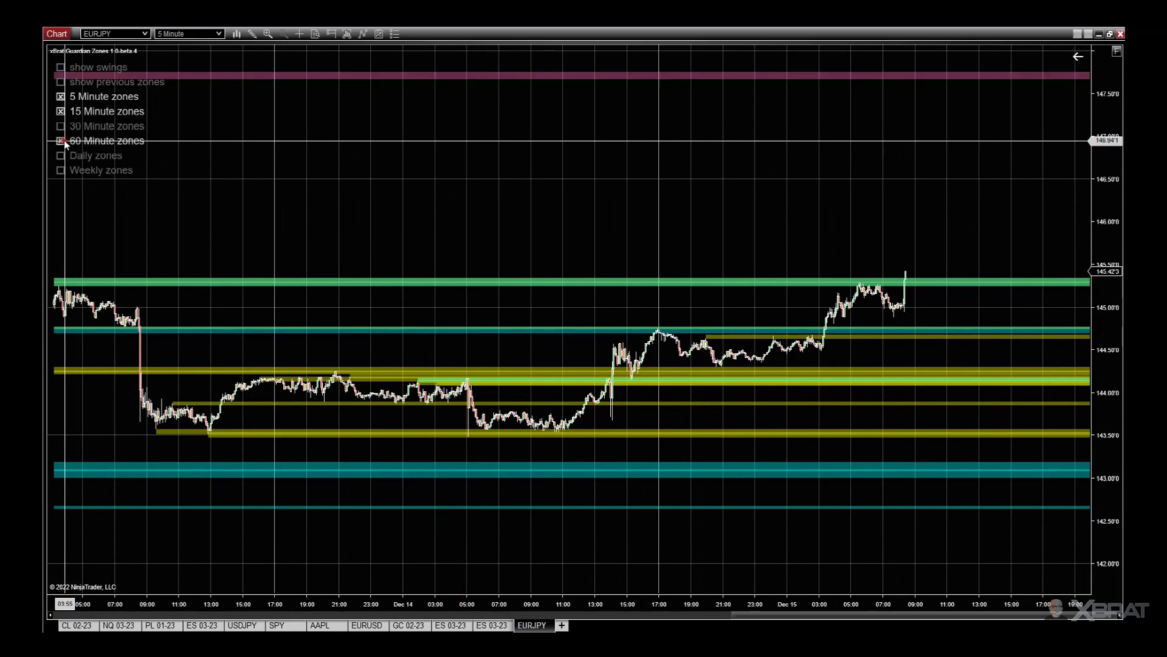
left_click(61, 127)
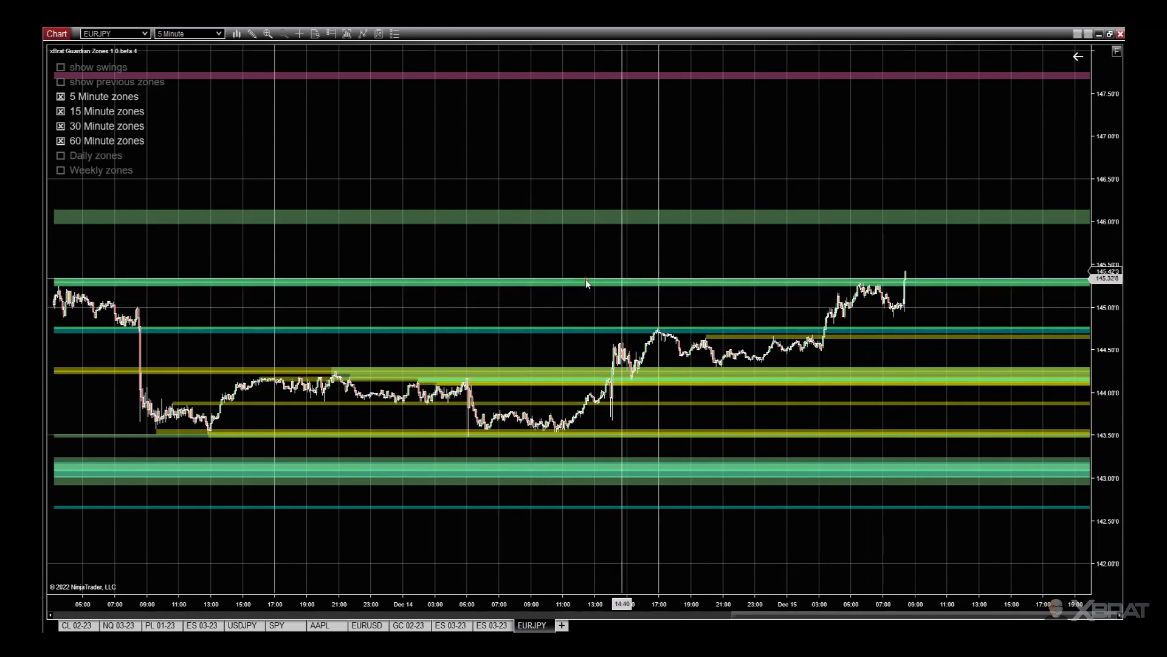
left_click_drag(1092, 359, 1116, 324)
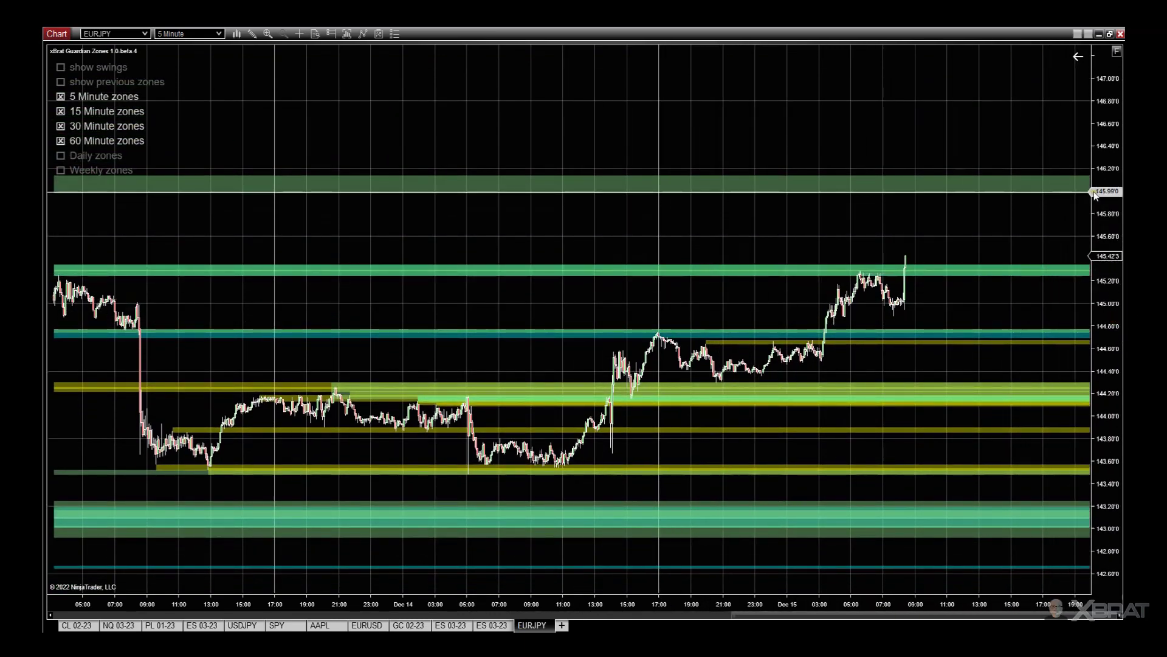
mouse_move(1109, 146)
left_mouse_down()
mouse_move(1110, 183)
mouse_move(1109, 167)
left_mouse_up()
left_click_drag(992, 105, 928, 189)
Turn on swing markers and zoom the EURJPY 5 Minute chart to Dec 14–16
left_click(61, 68)
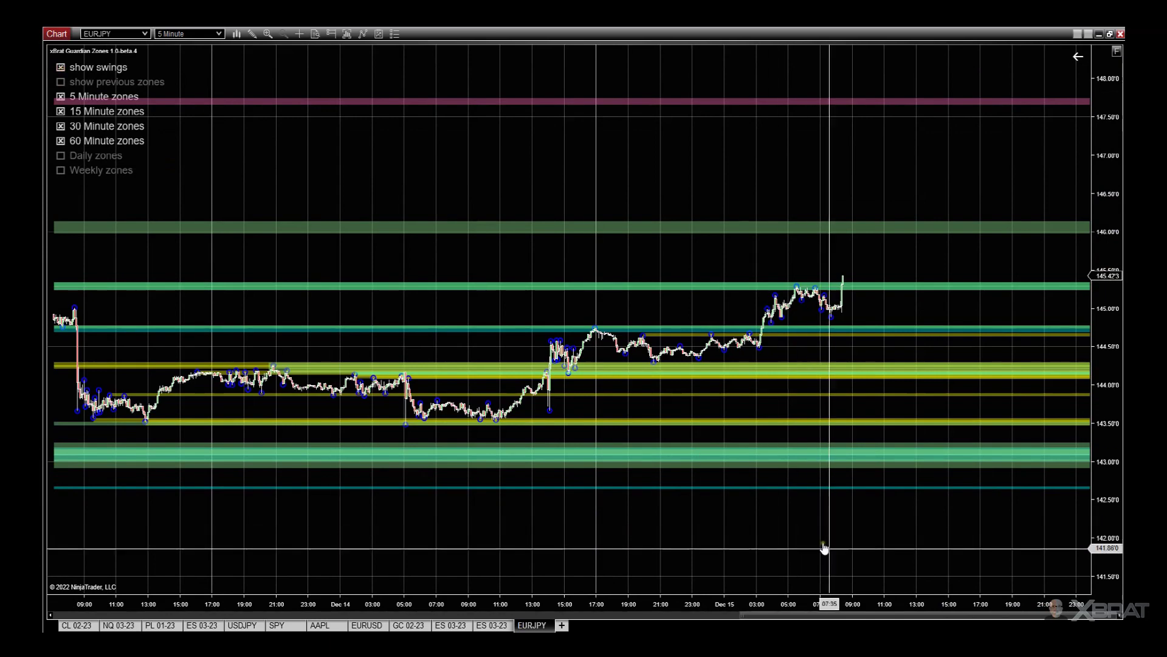
left_click_drag(847, 604, 980, 604)
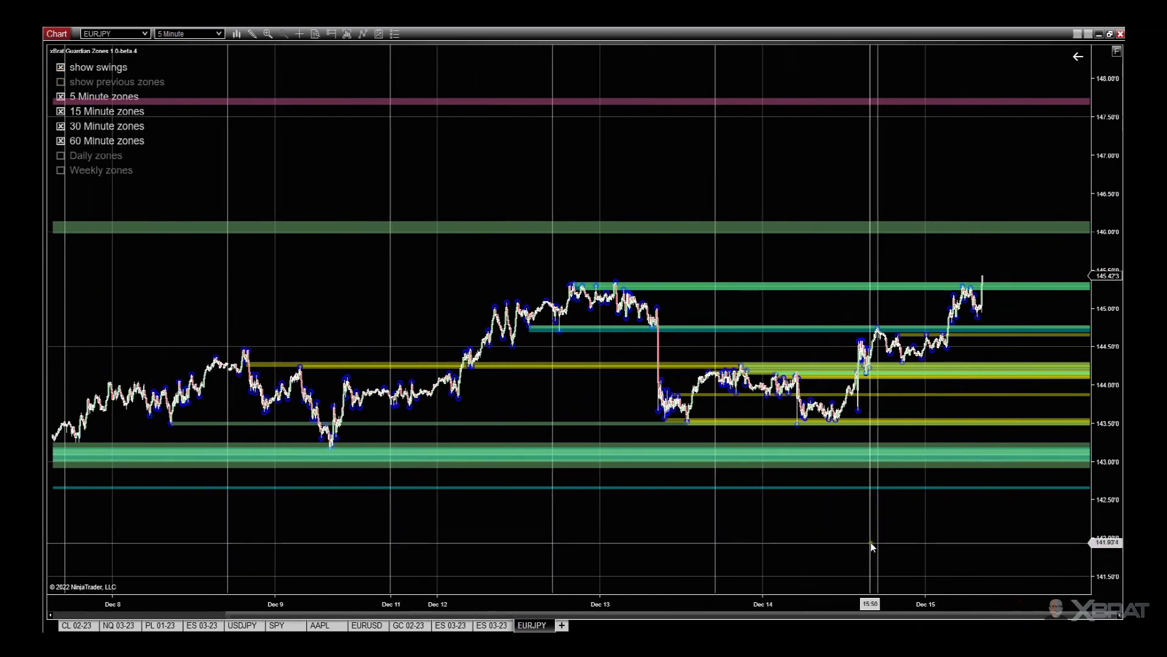
left_click_drag(870, 545, 709, 547)
left_click_drag(864, 603, 619, 604)
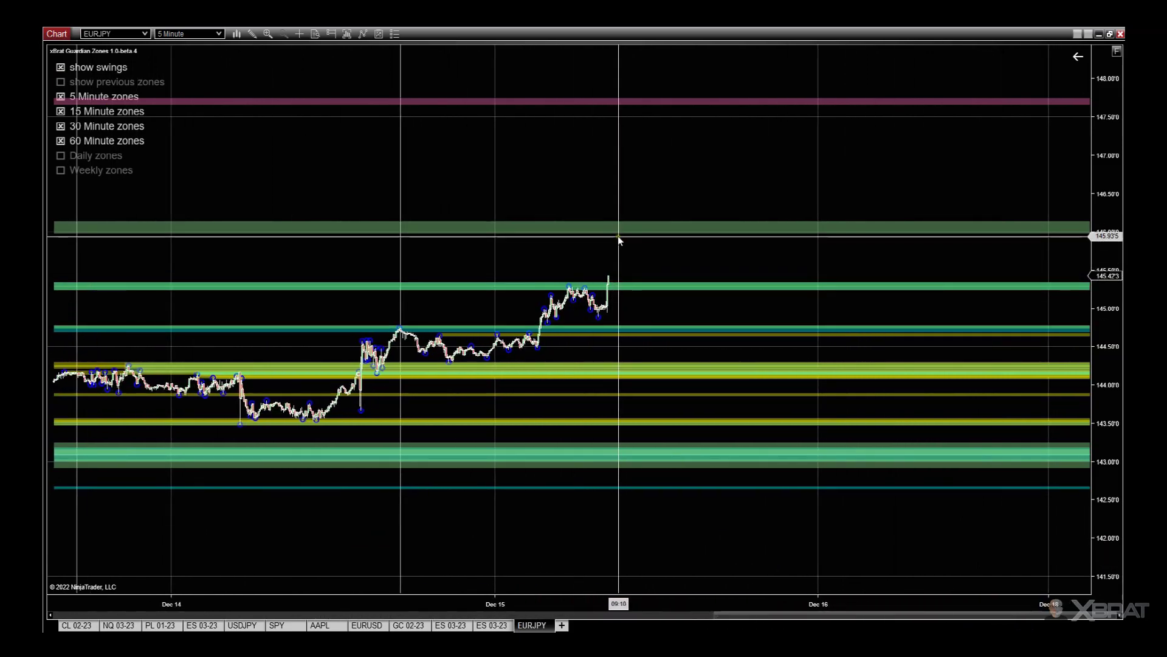
left_click_drag(1110, 413, 1111, 434)
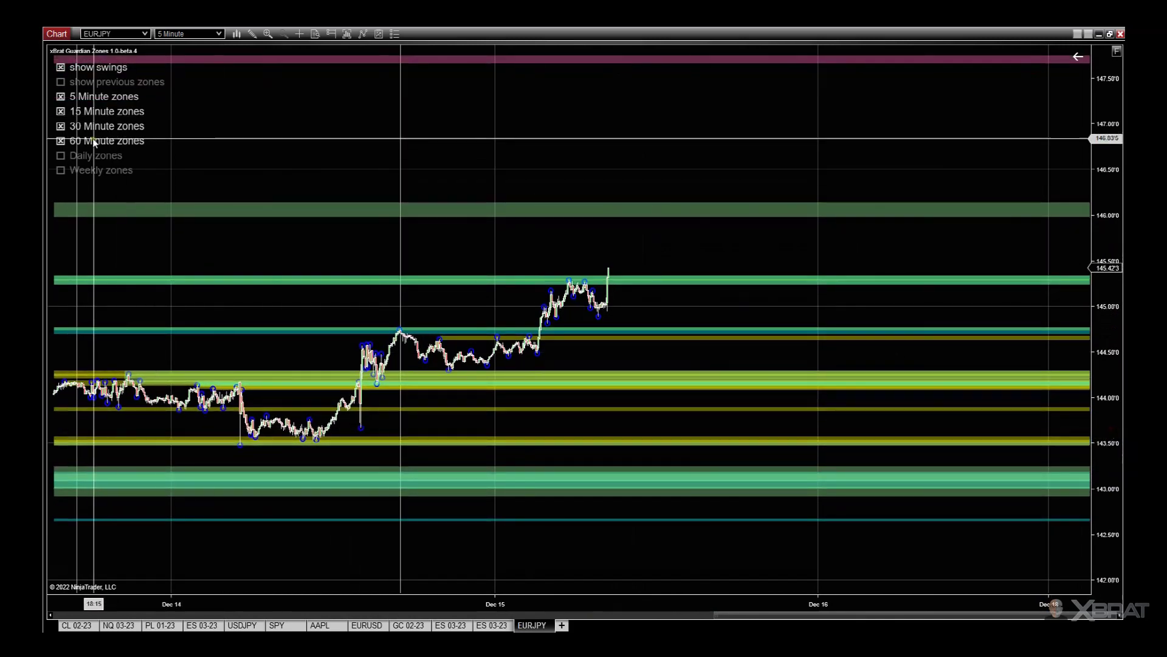
Toggle the Daily zones on and off, then fit all zones around the latest bars
left_click(61, 155)
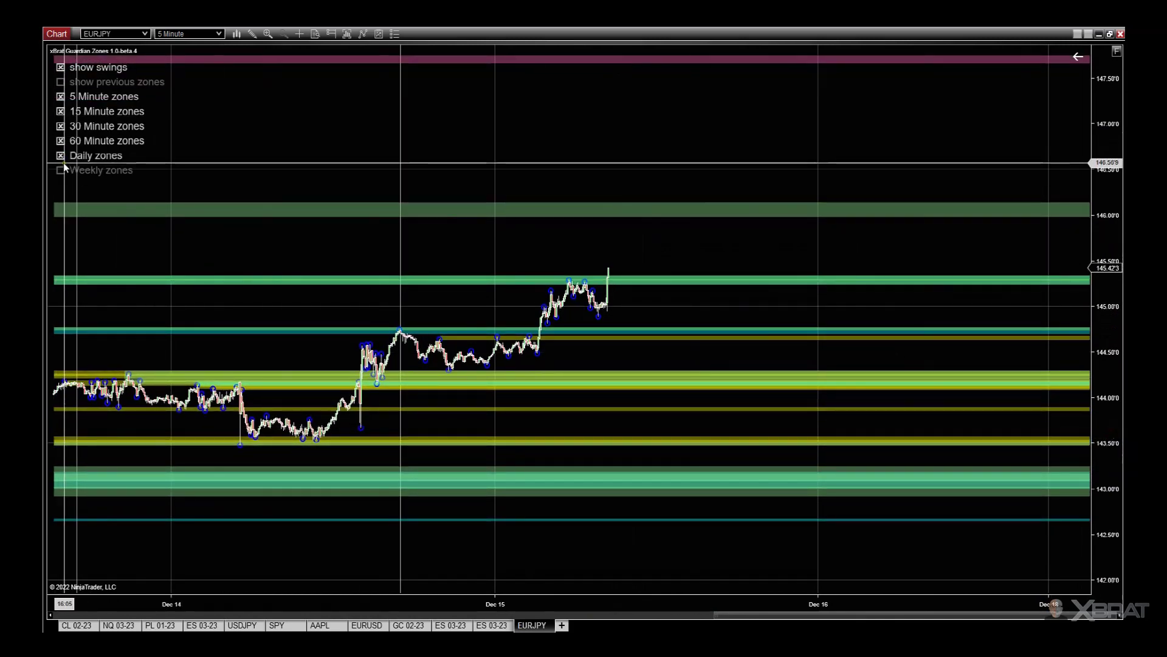
left_click(61, 157)
left_click_drag(1093, 168, 1093, 206)
left_click_drag(808, 472, 730, 610)
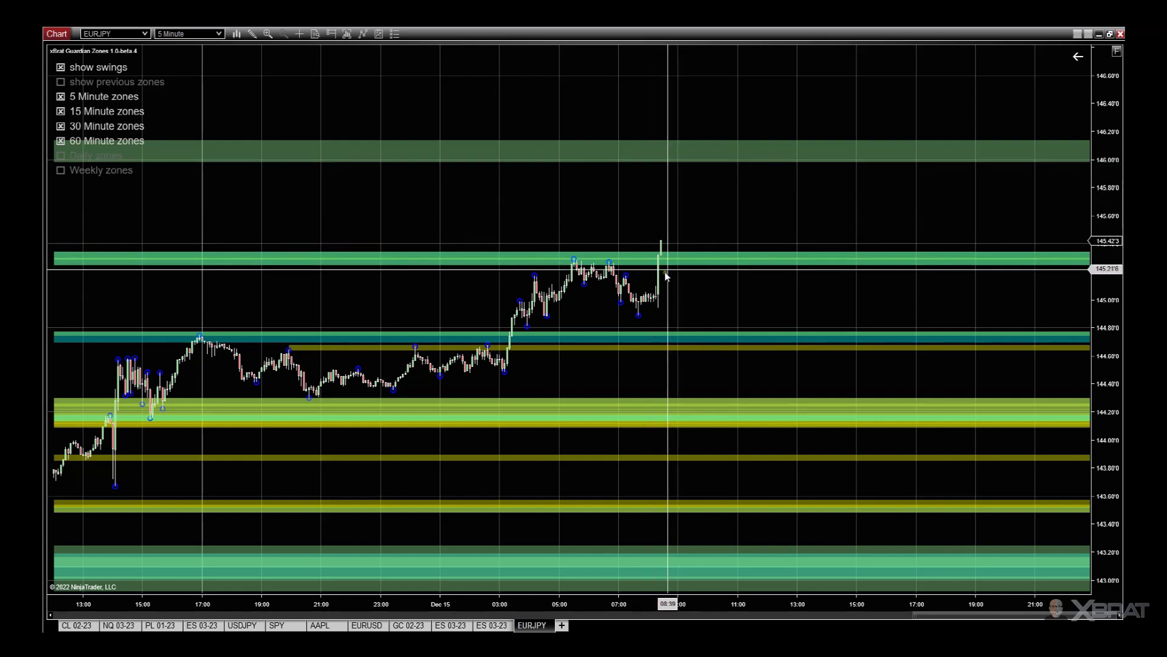
left_click_drag(694, 617, 551, 615)
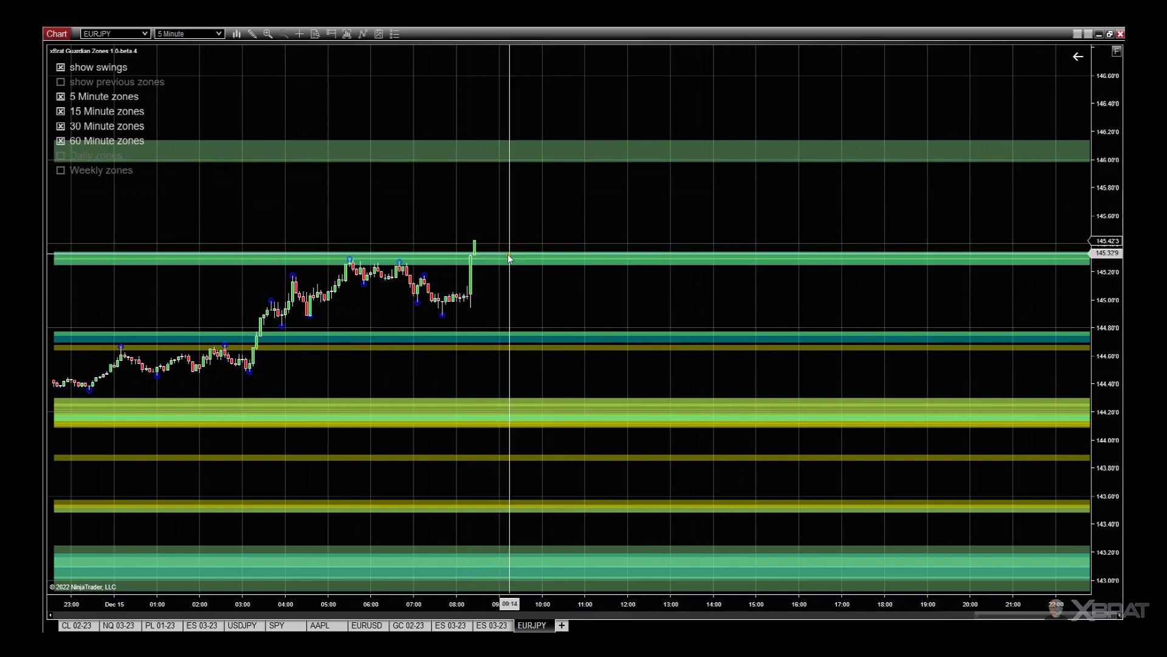
left_click_drag(581, 207, 816, 217)
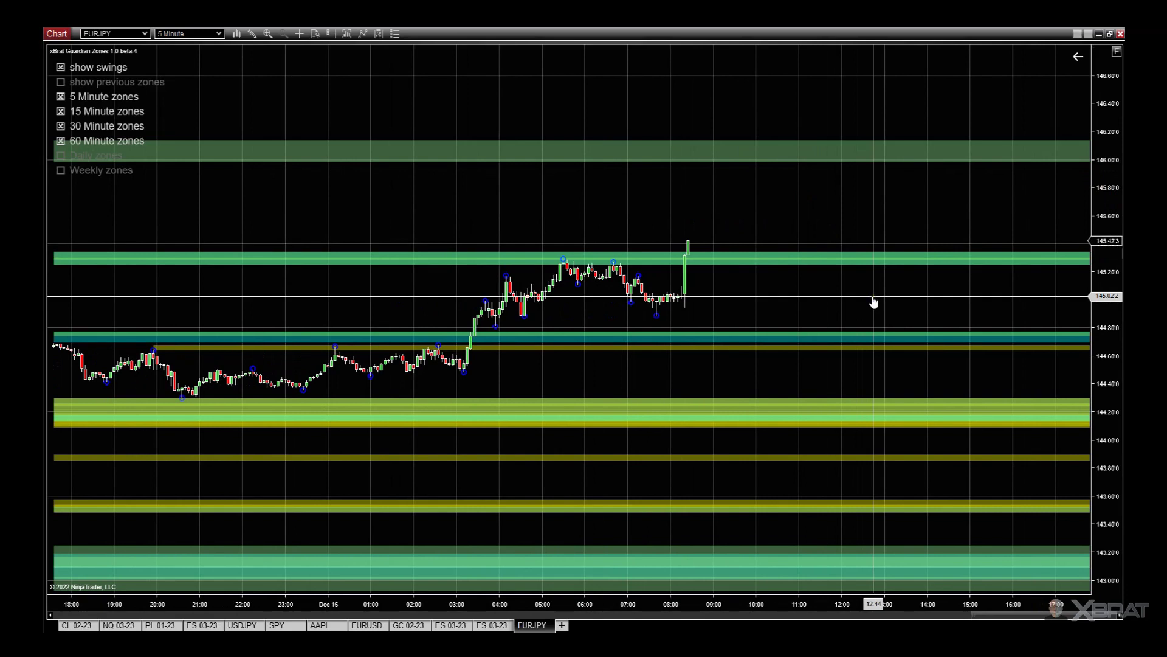